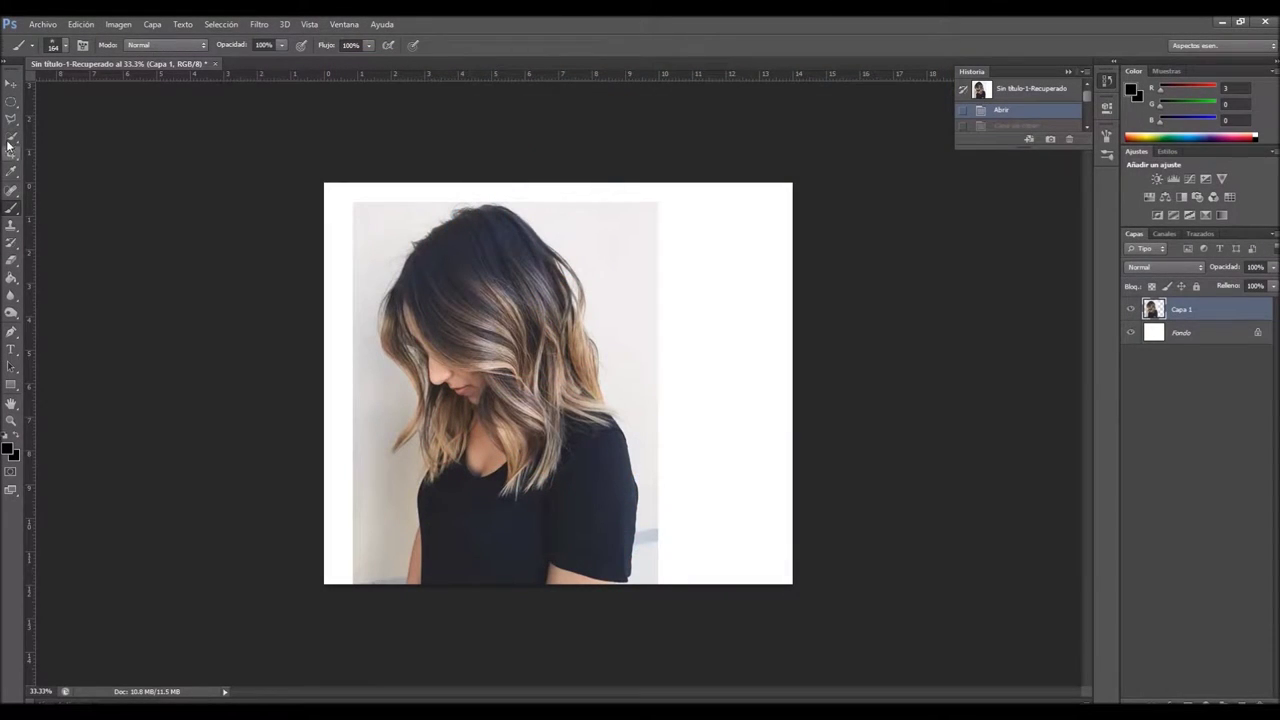
Step: Paint a Quick Selection over the woman's hair, face, shoulder and black shirt
click(11, 137)
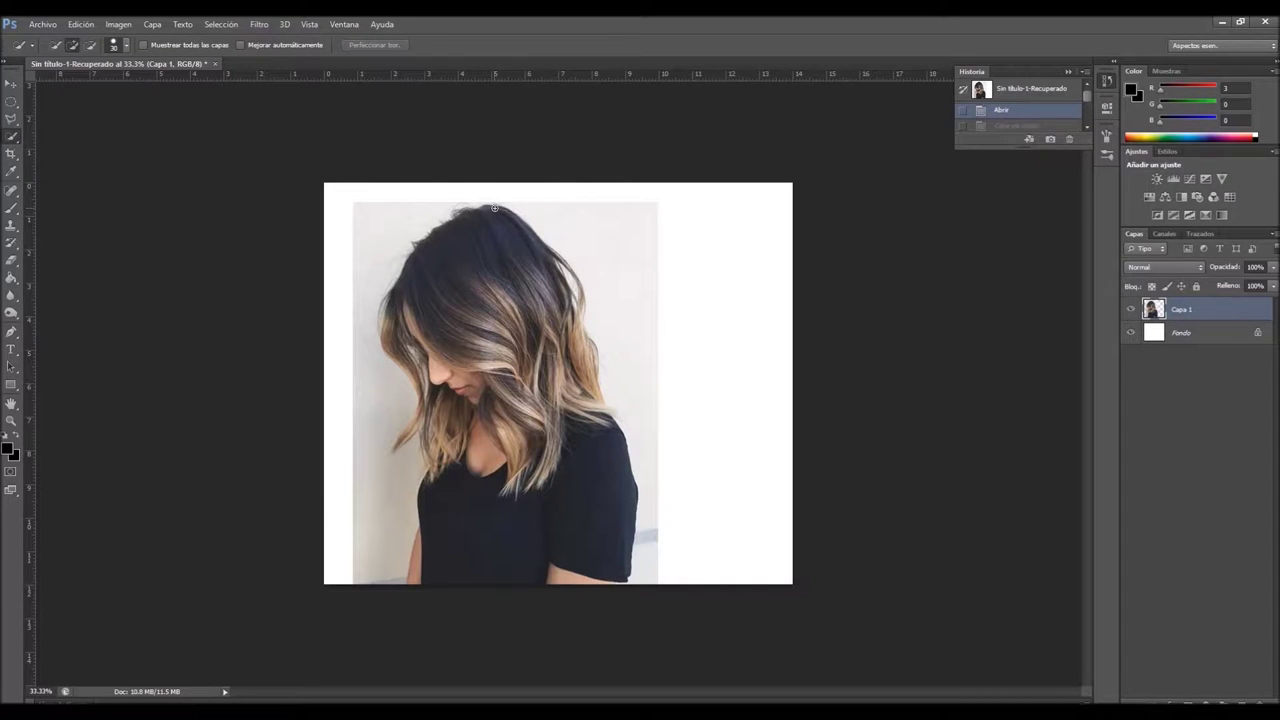
mouse_move(496, 207)
mouse_down()
mouse_move(560, 261)
mouse_move(572, 292)
mouse_up()
mouse_move(482, 479)
mouse_down()
mouse_move(454, 390)
mouse_move(523, 367)
mouse_up()
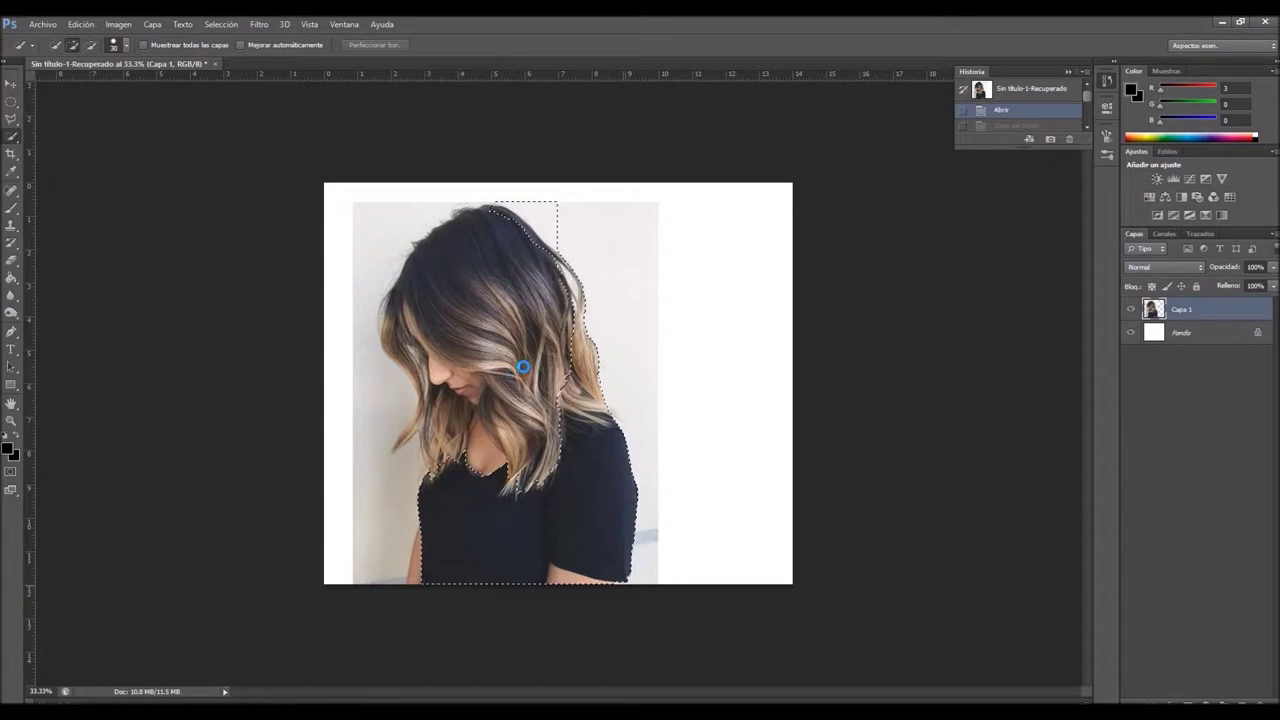
click(554, 467)
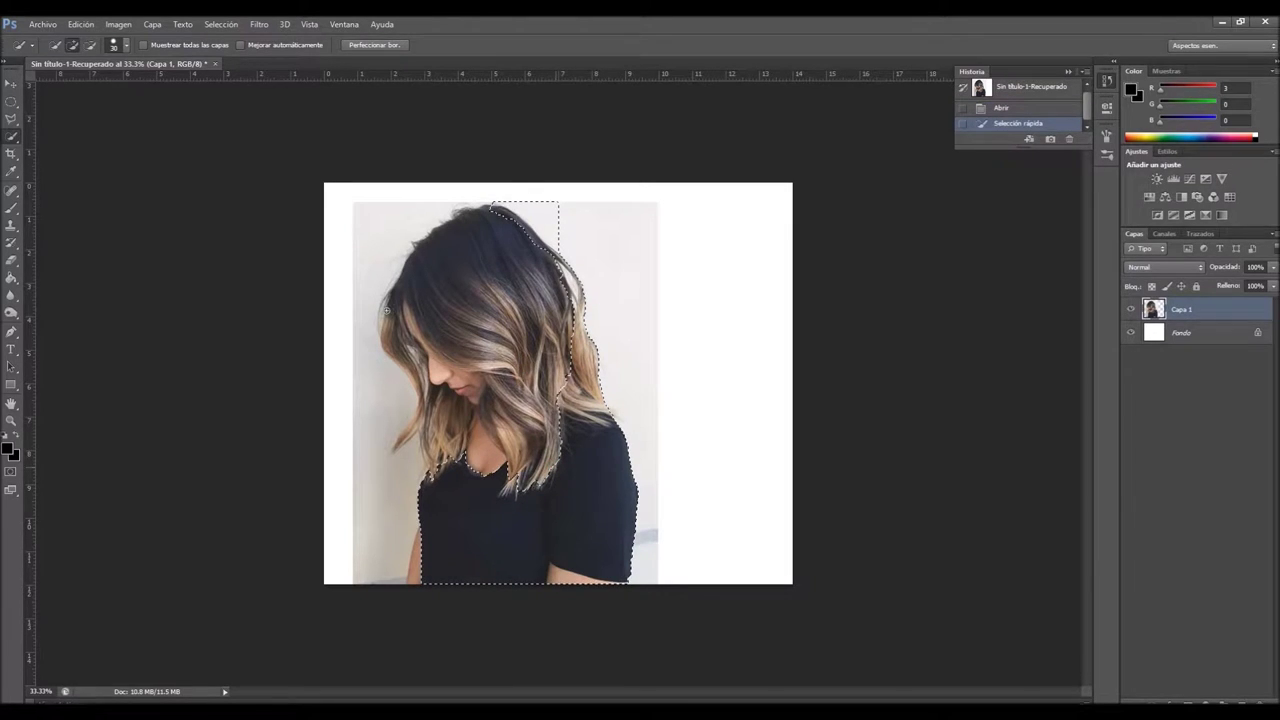
click(438, 276)
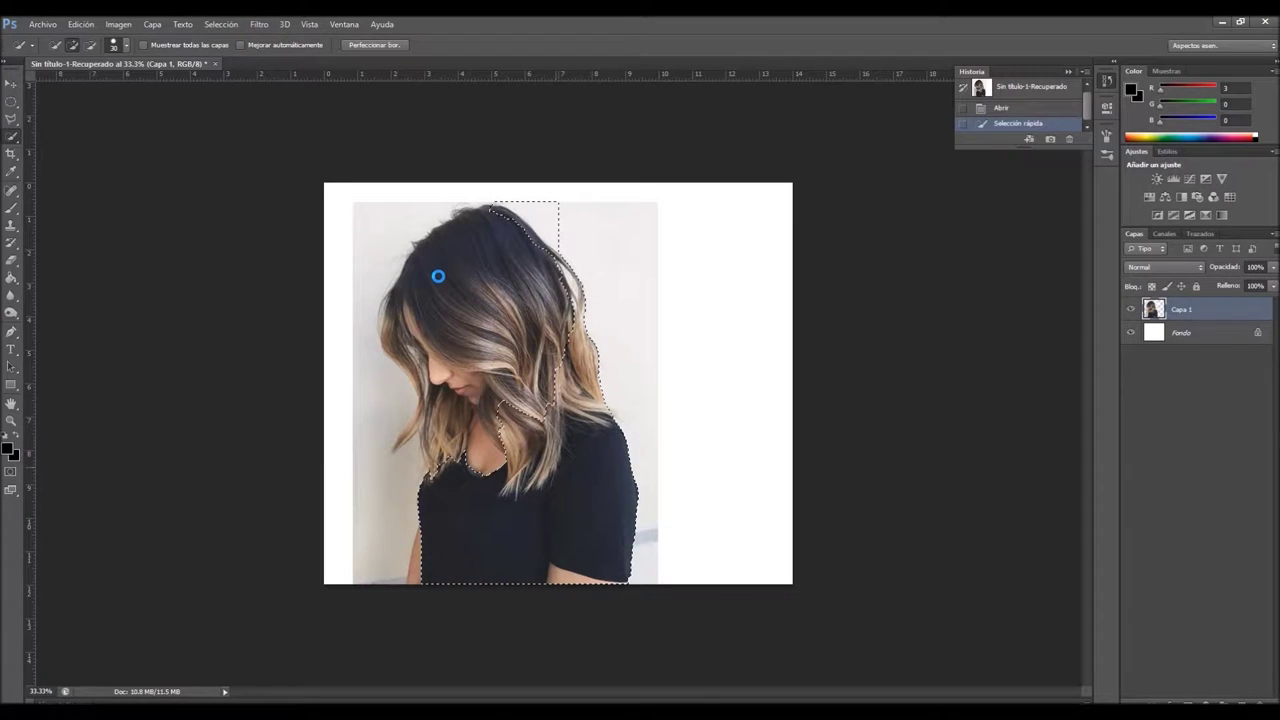
click(528, 330)
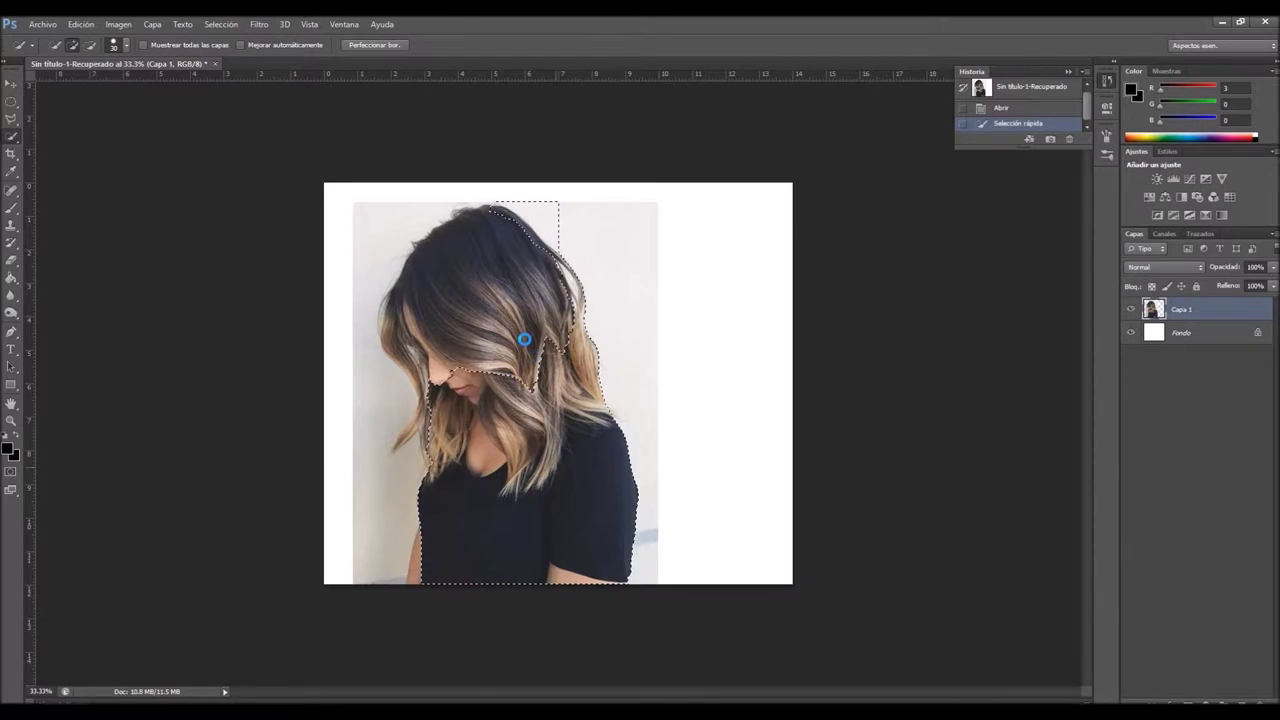
drag(542, 329, 554, 325)
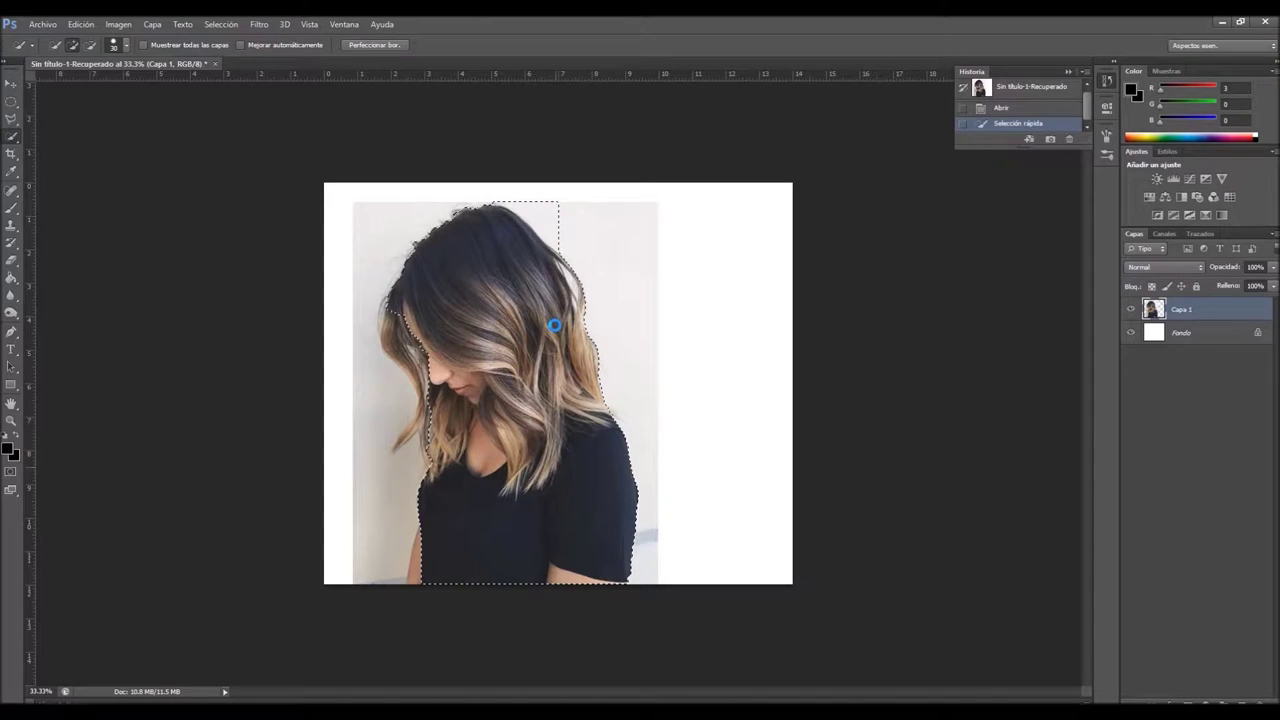
click(422, 381)
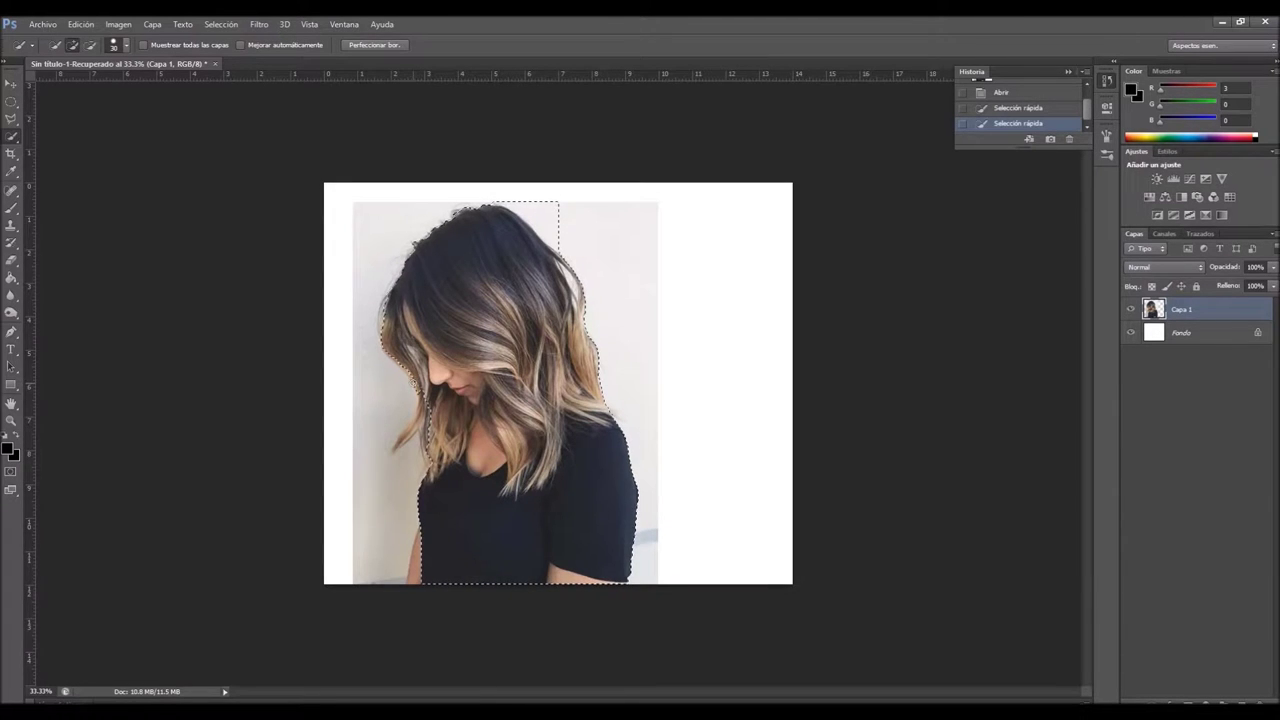
click(425, 413)
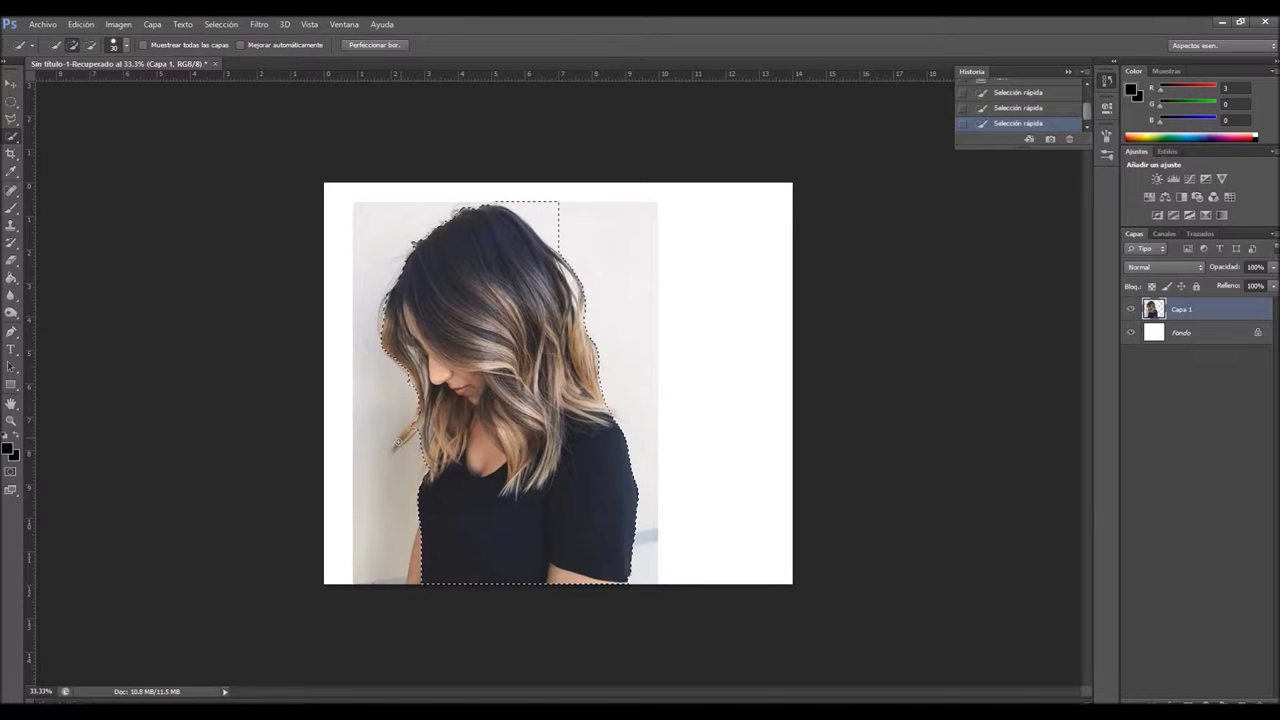
click(422, 567)
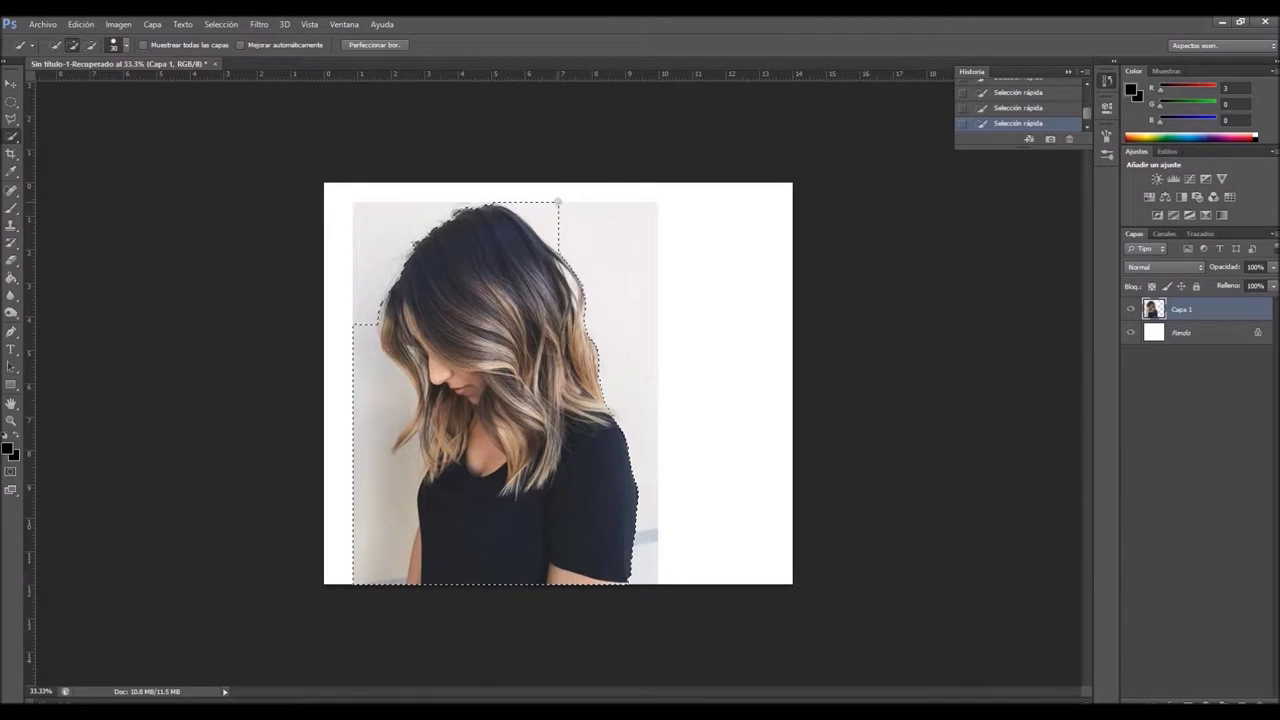
Step: Add the missing top-right hair to the selection
click(557, 202)
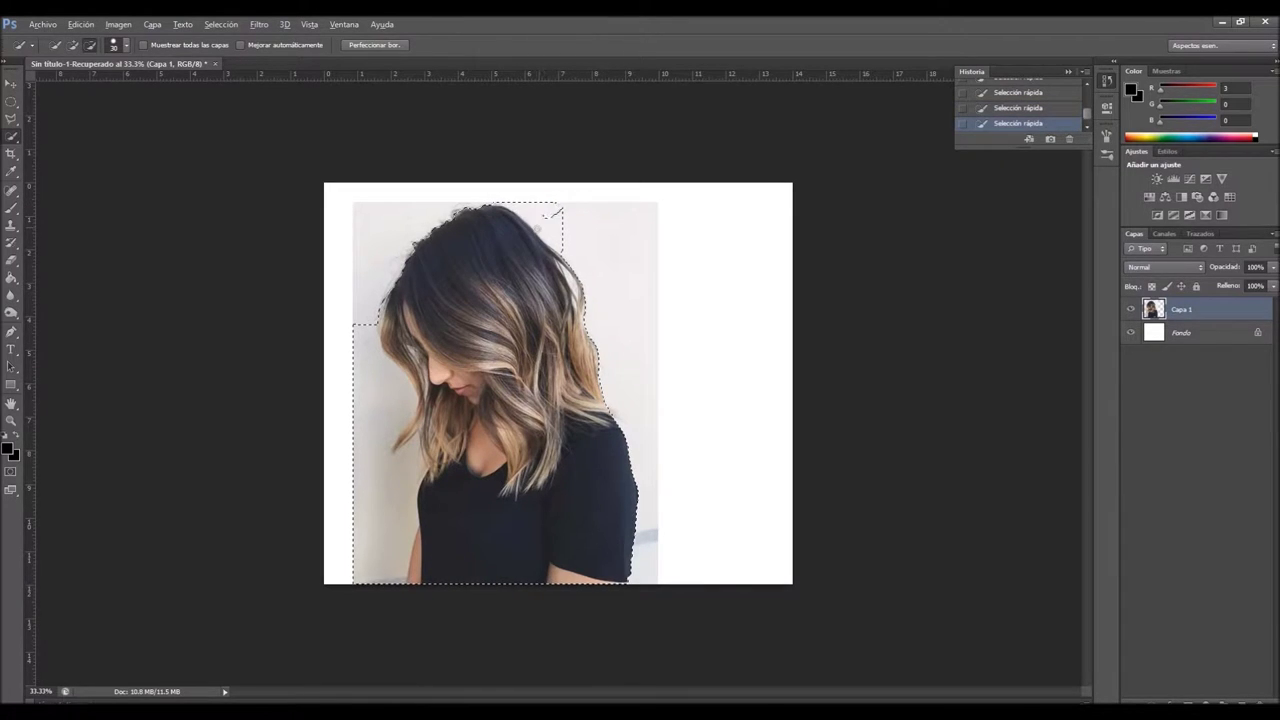
click(560, 209)
alt+click(562, 243)
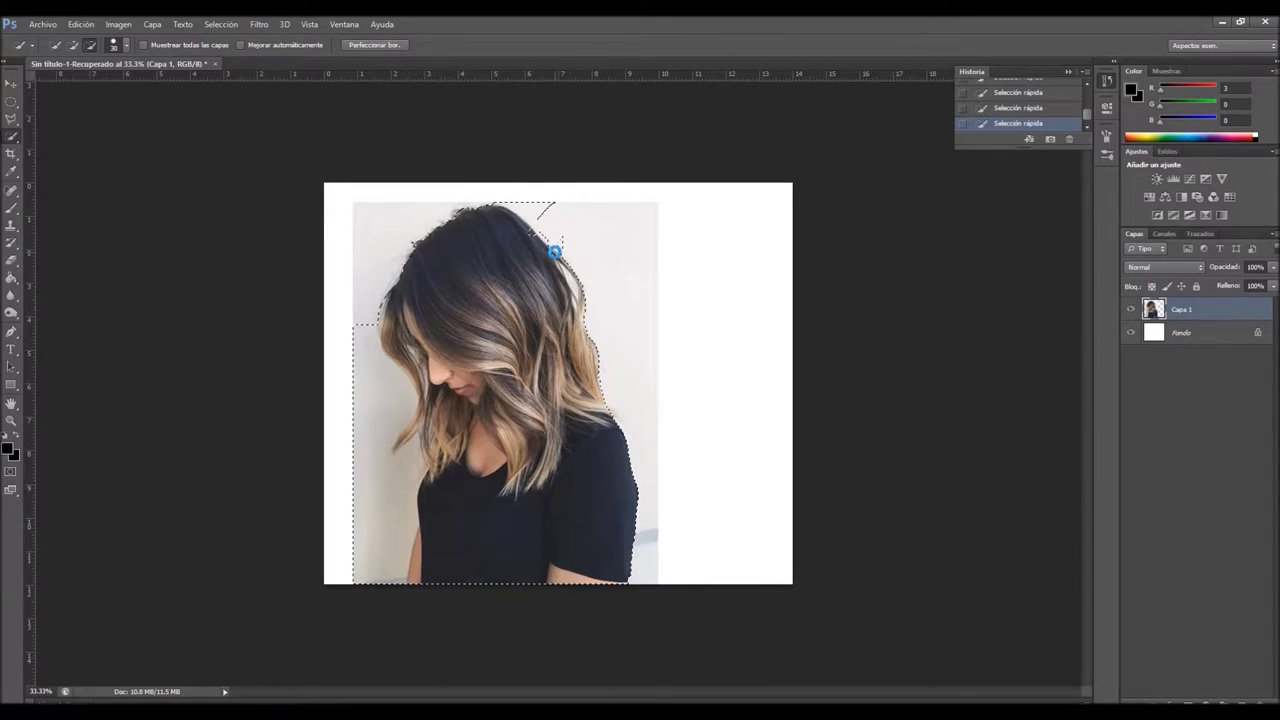
Step: Alt-subtract the background above the head and left of the hair from the selection
key(alt)
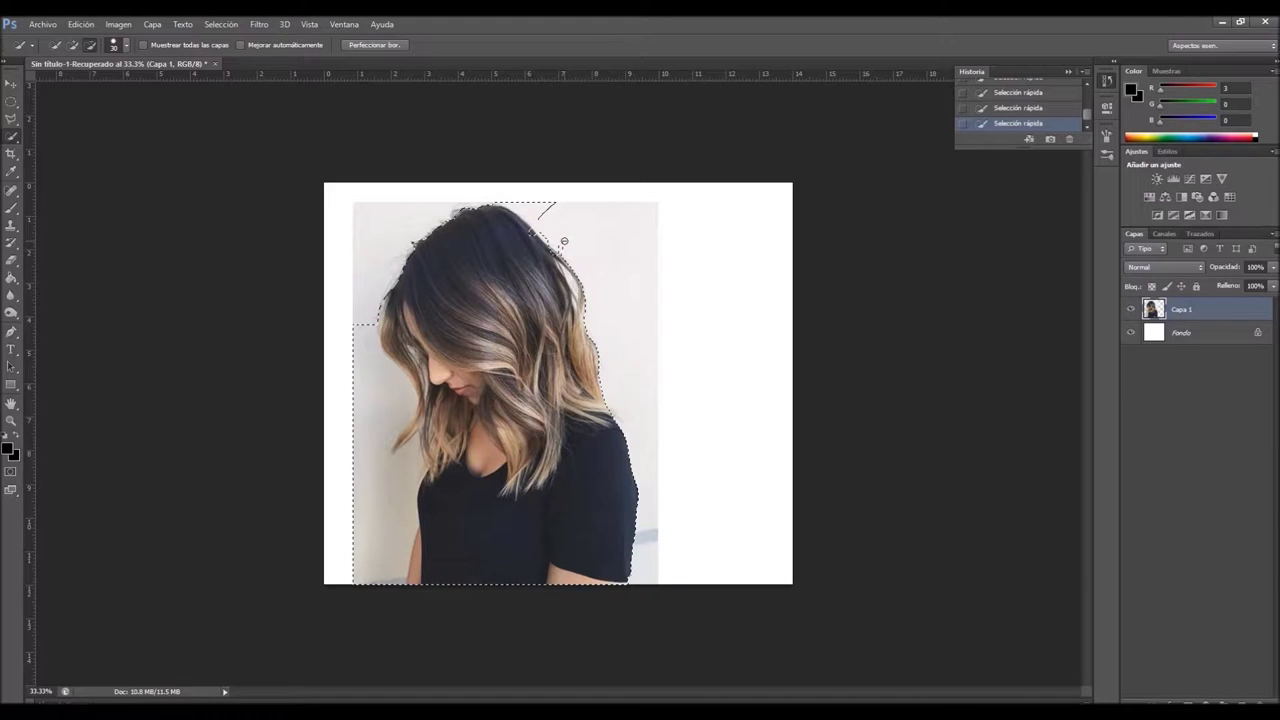
alt+click(550, 203)
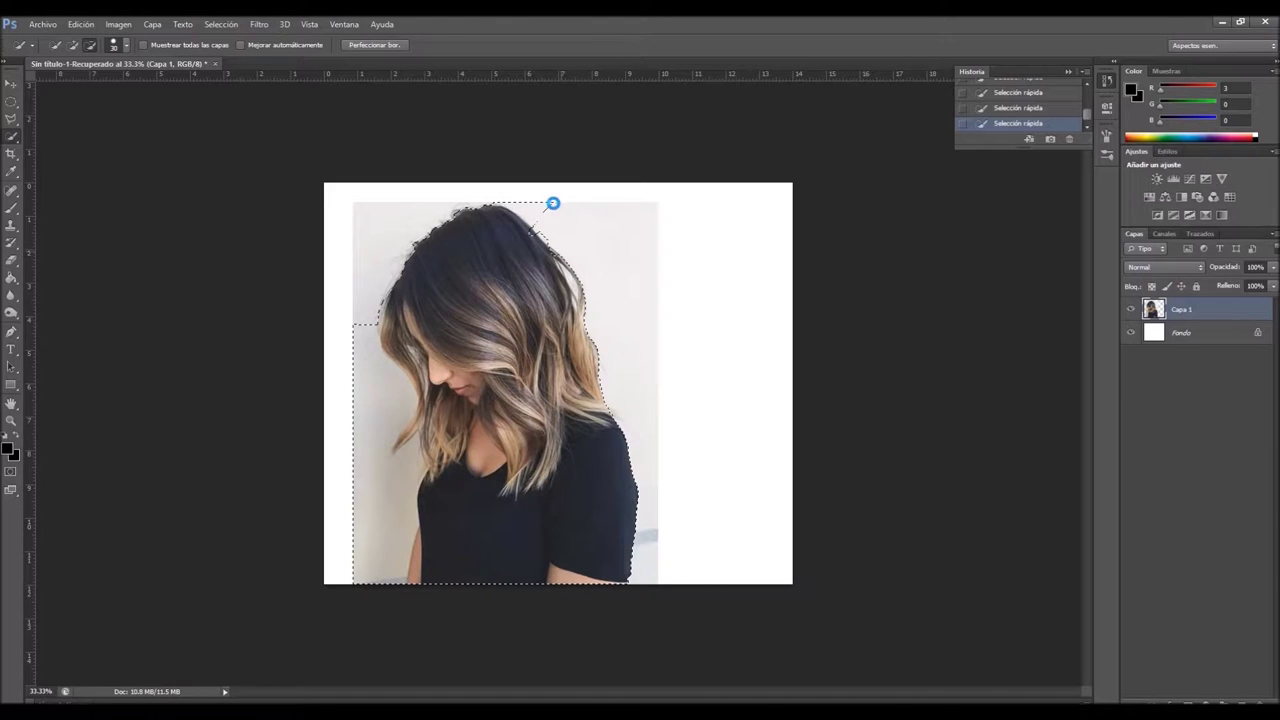
alt+click(514, 211)
alt+click(352, 575)
drag(352, 575, 394, 514)
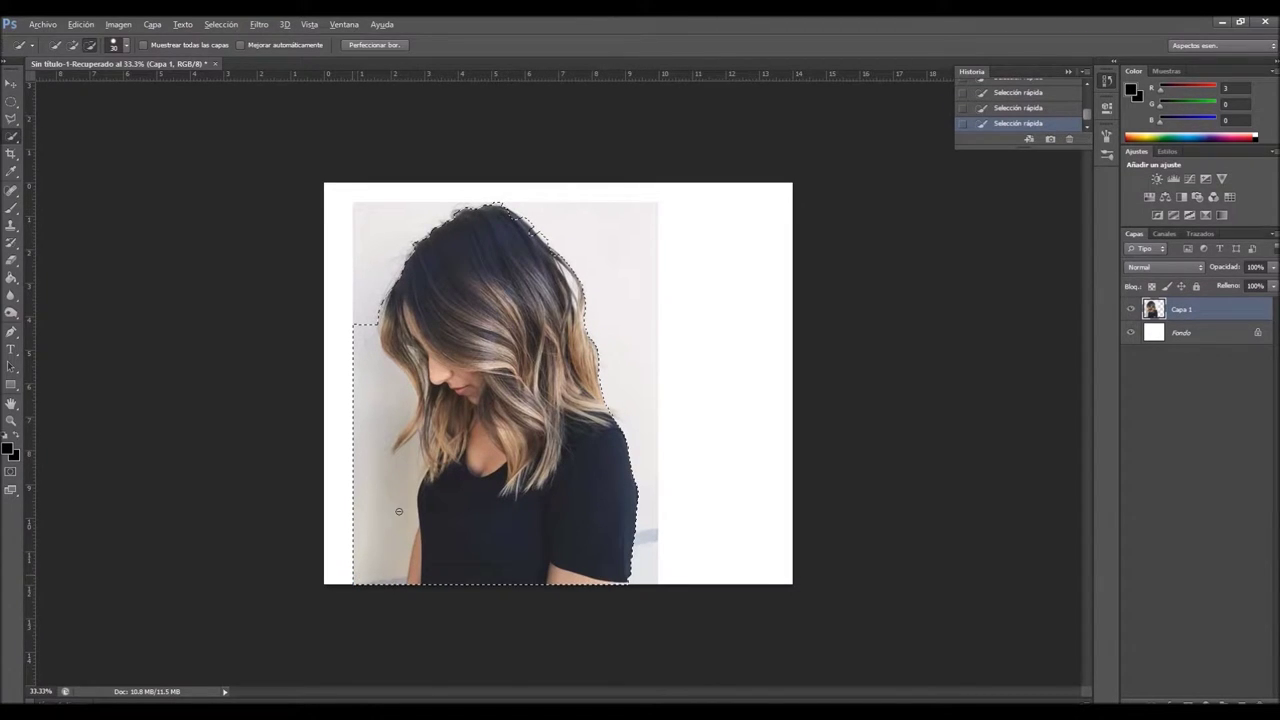
alt+click(414, 504)
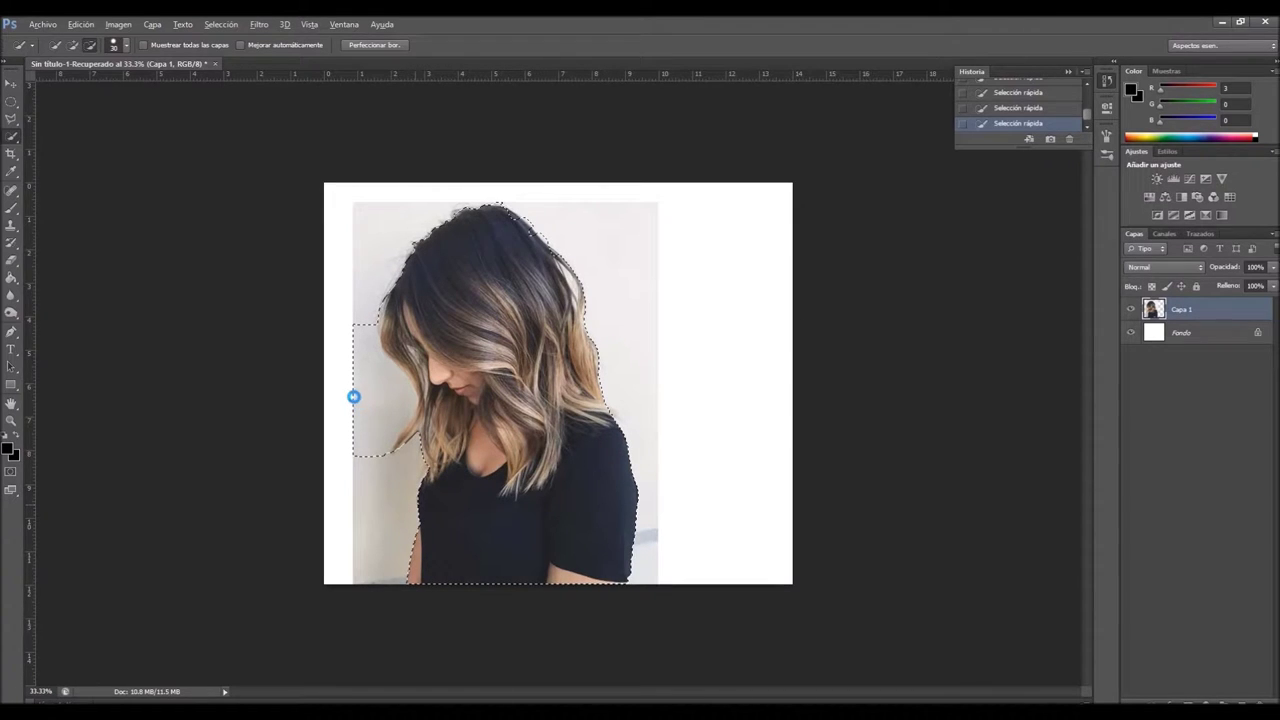
alt+click(354, 395)
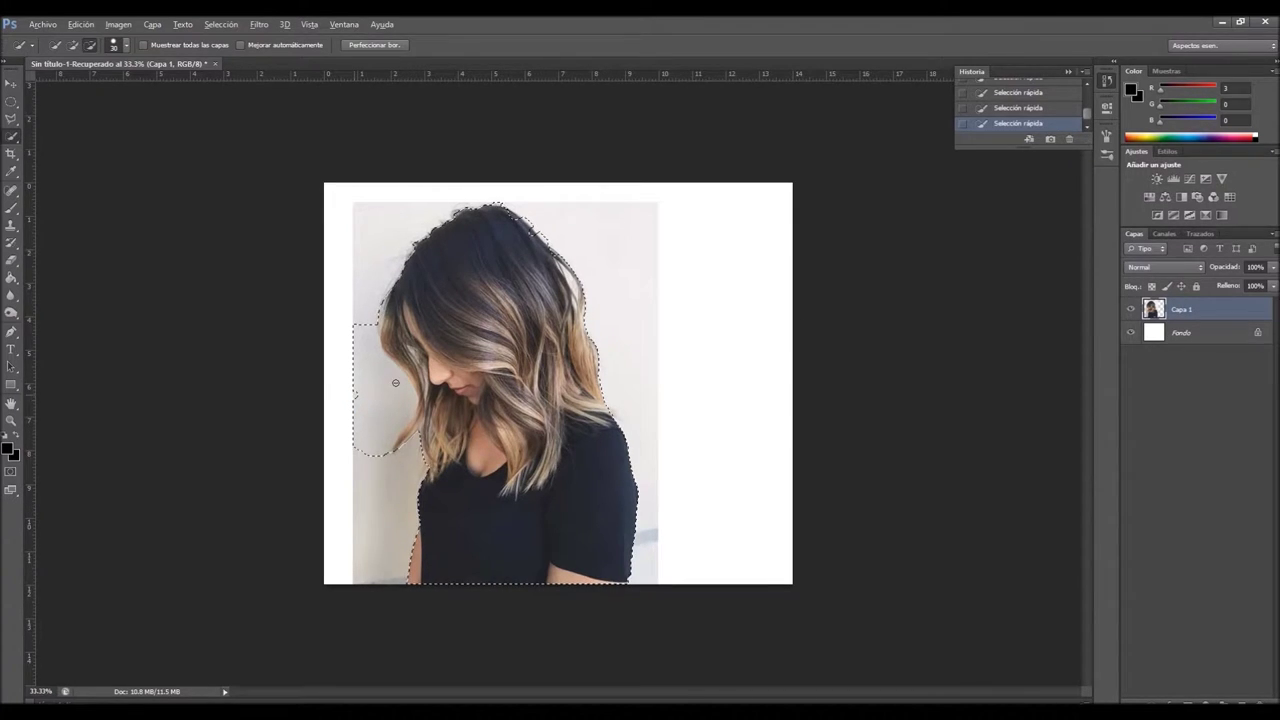
drag(402, 381, 358, 332)
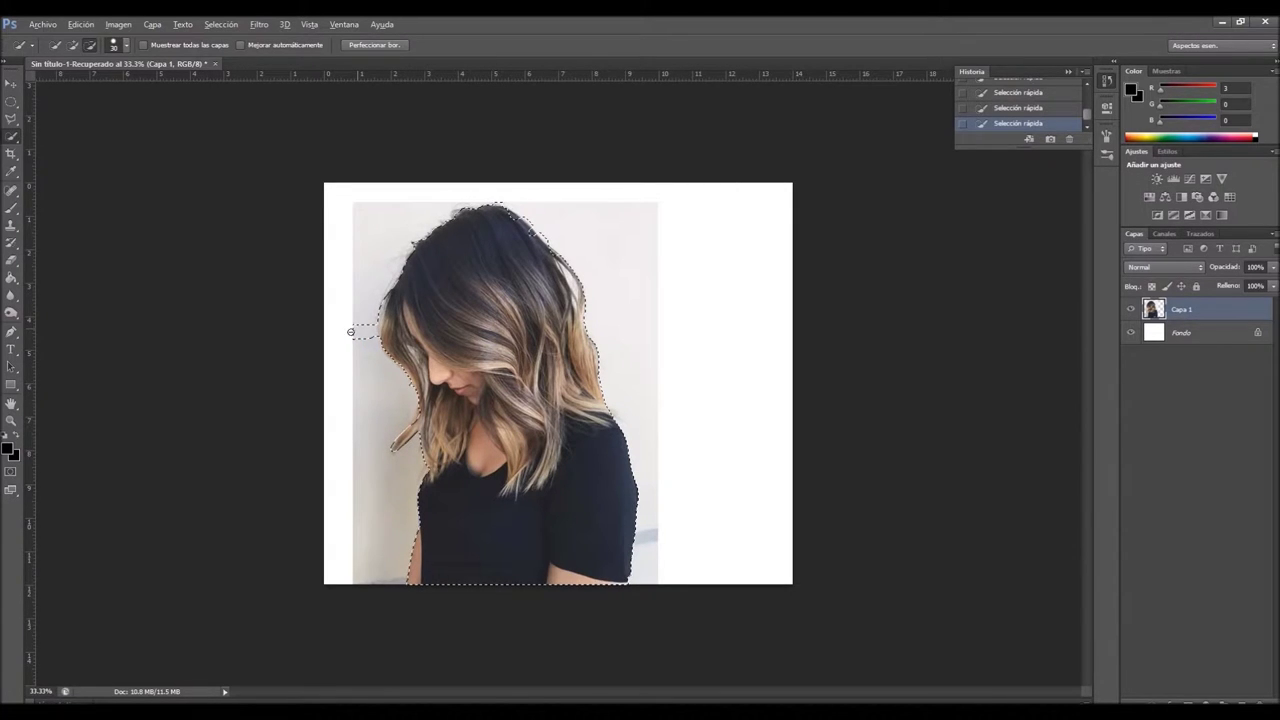
drag(369, 327, 380, 326)
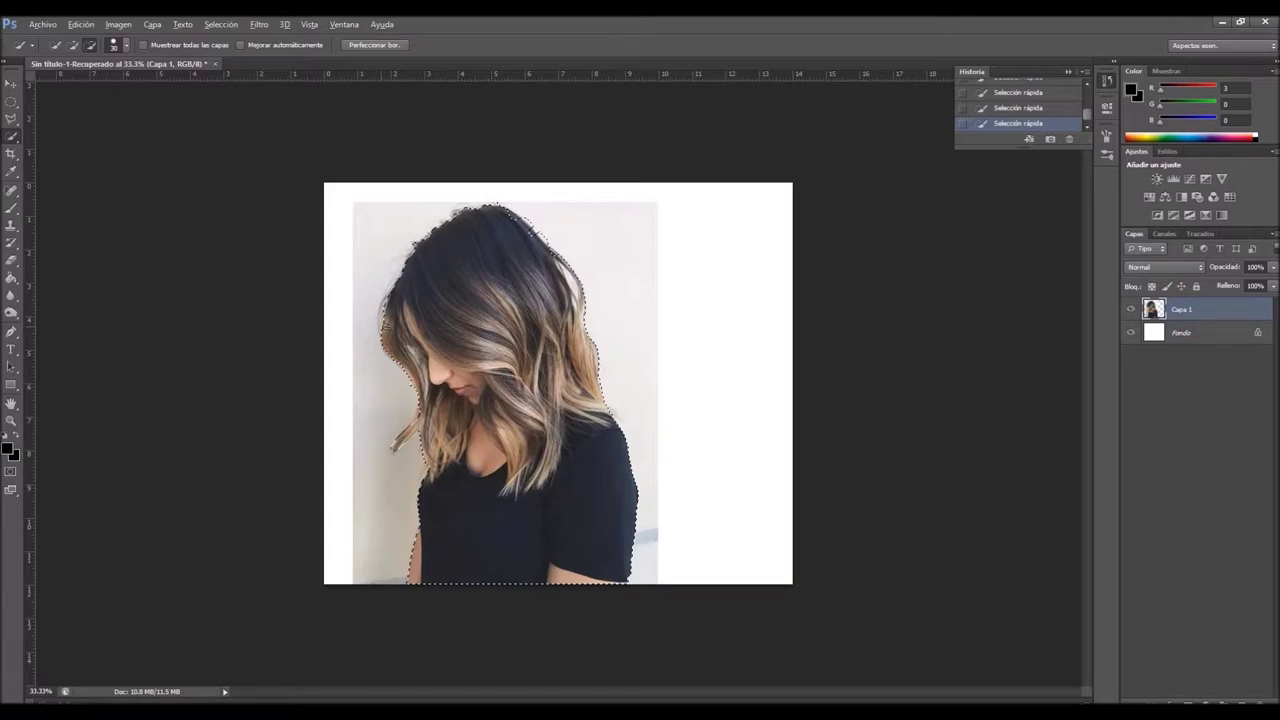
click(363, 47)
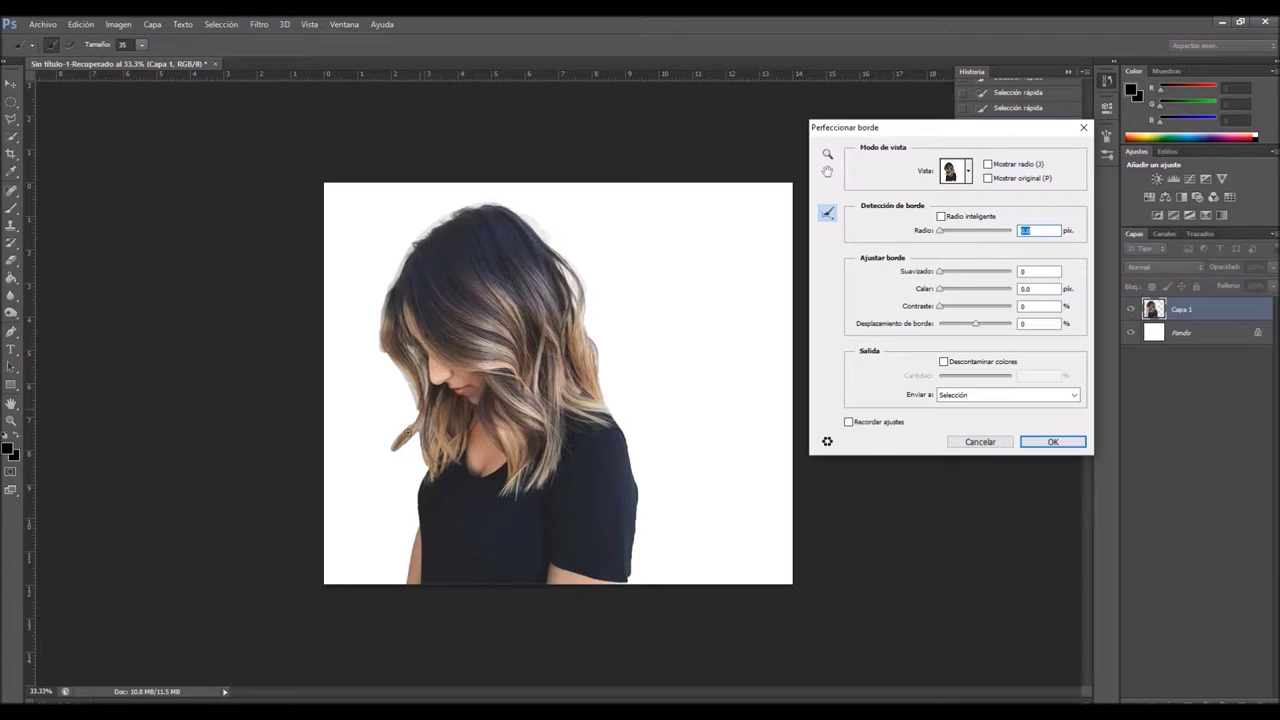
Step: Brush Refine Radius along the left and right hair edges and shirt, then apply it
drag(399, 455, 416, 518)
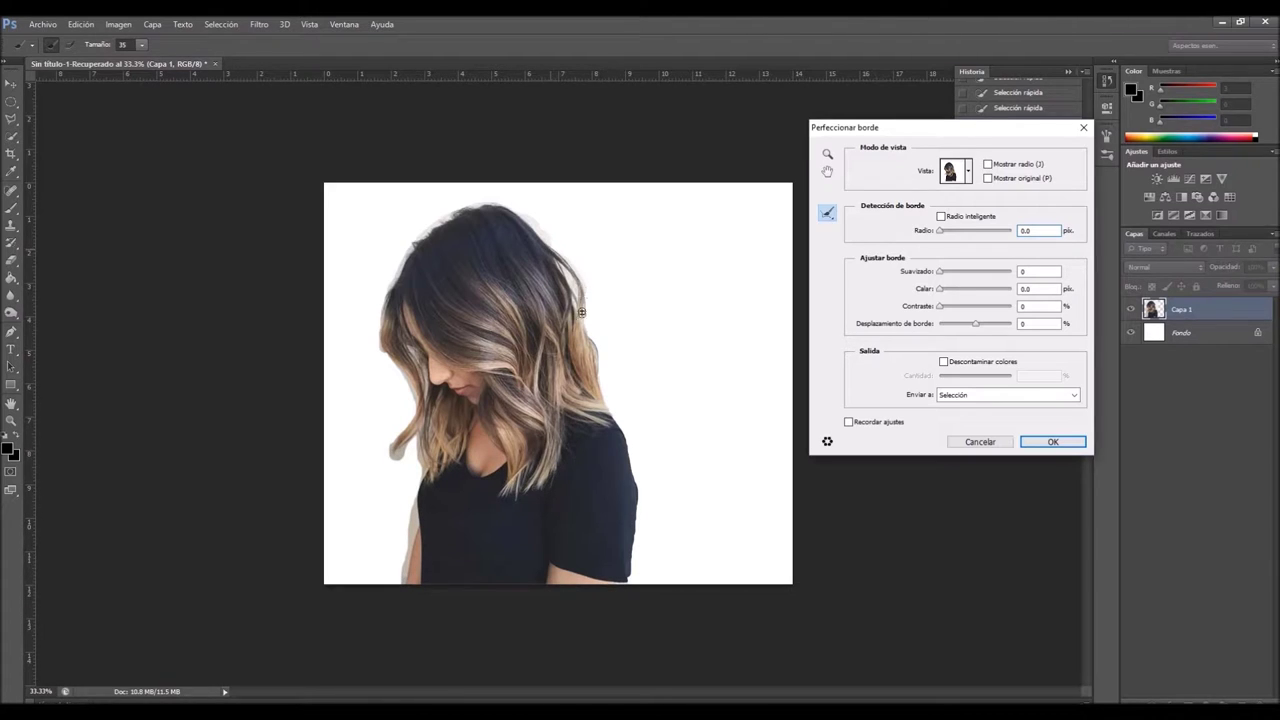
drag(599, 370, 606, 409)
drag(630, 571, 627, 622)
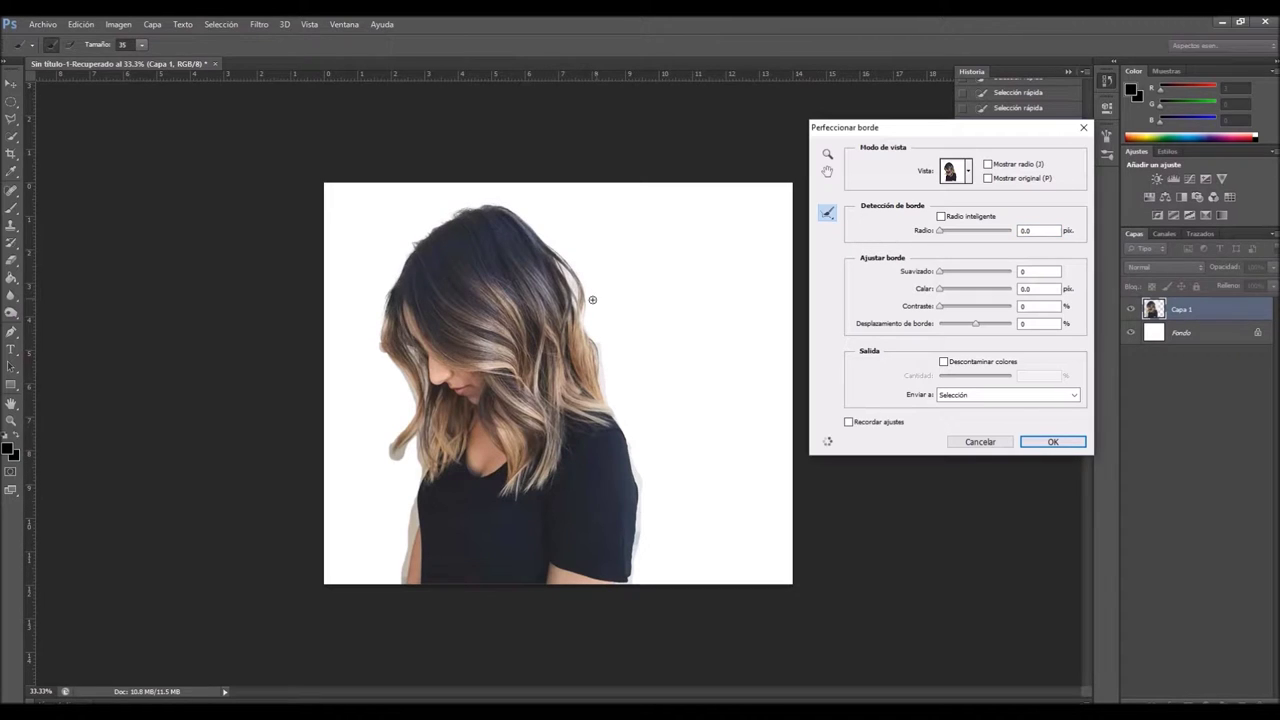
drag(597, 300, 587, 322)
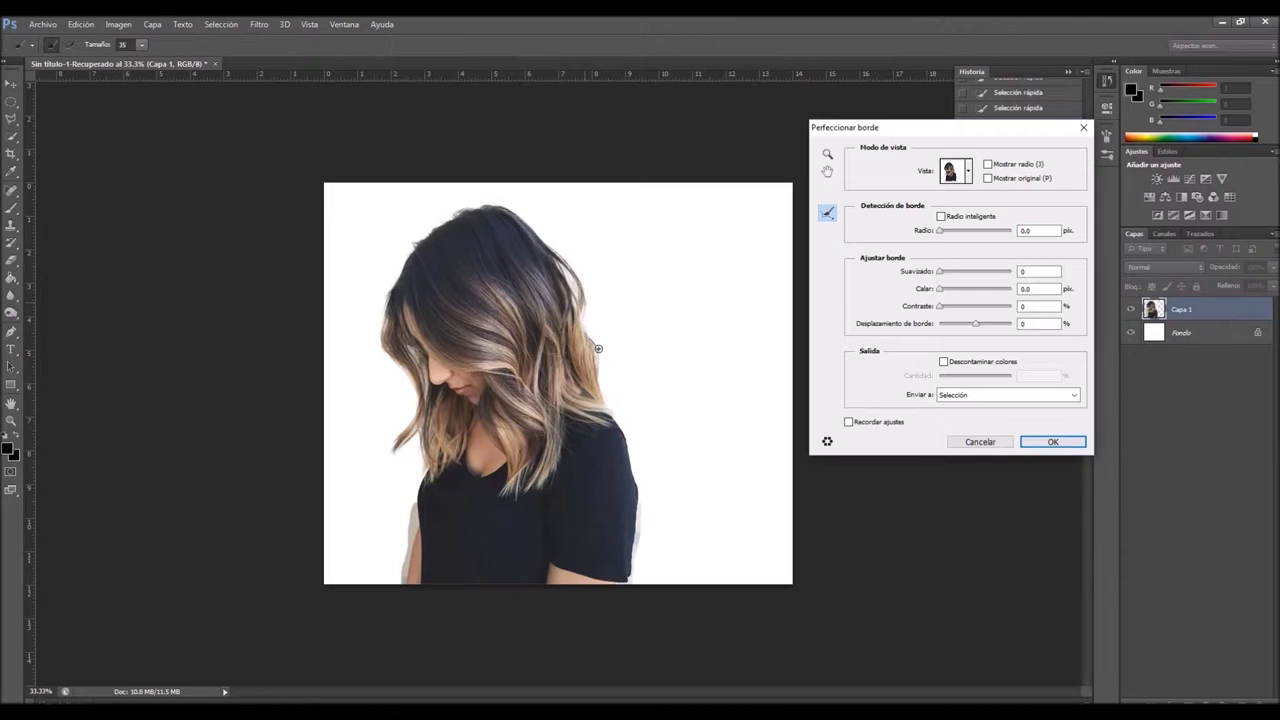
click(1053, 442)
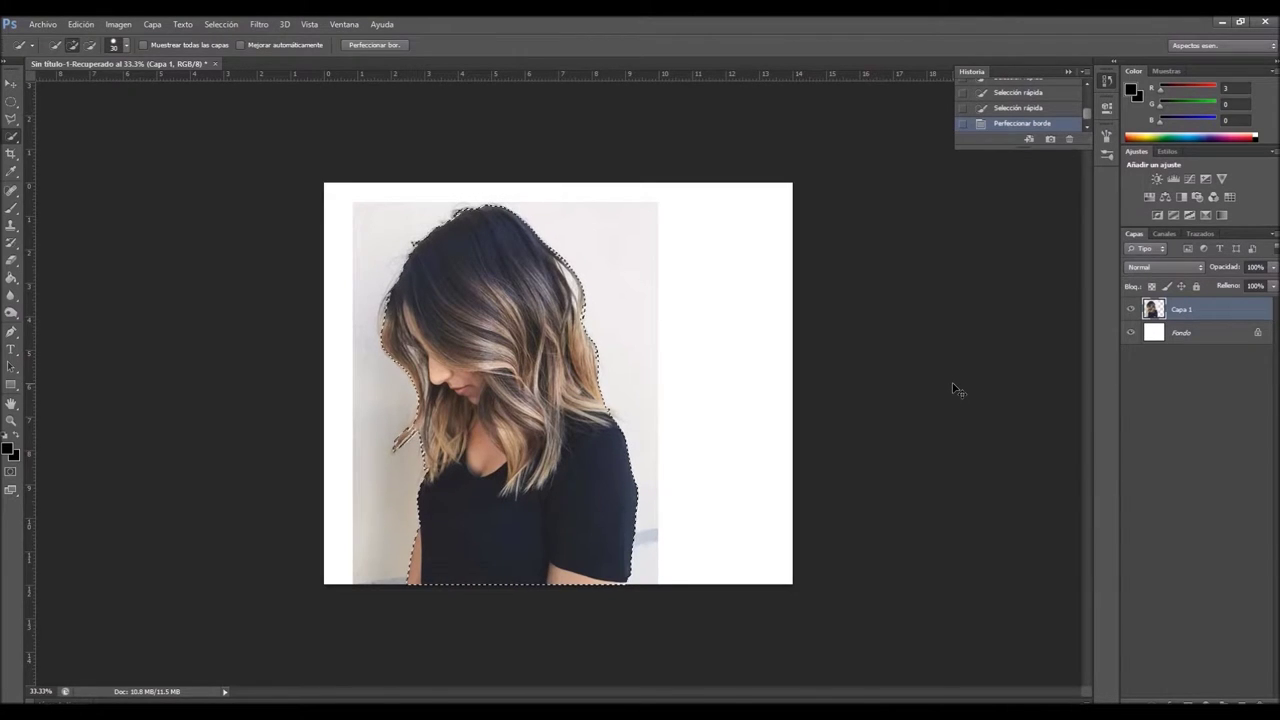
Step: Copy the cut-out to Capa 2, hide Capa 1, and duplicate it as Capa 2 copia
key(ctrl+j)
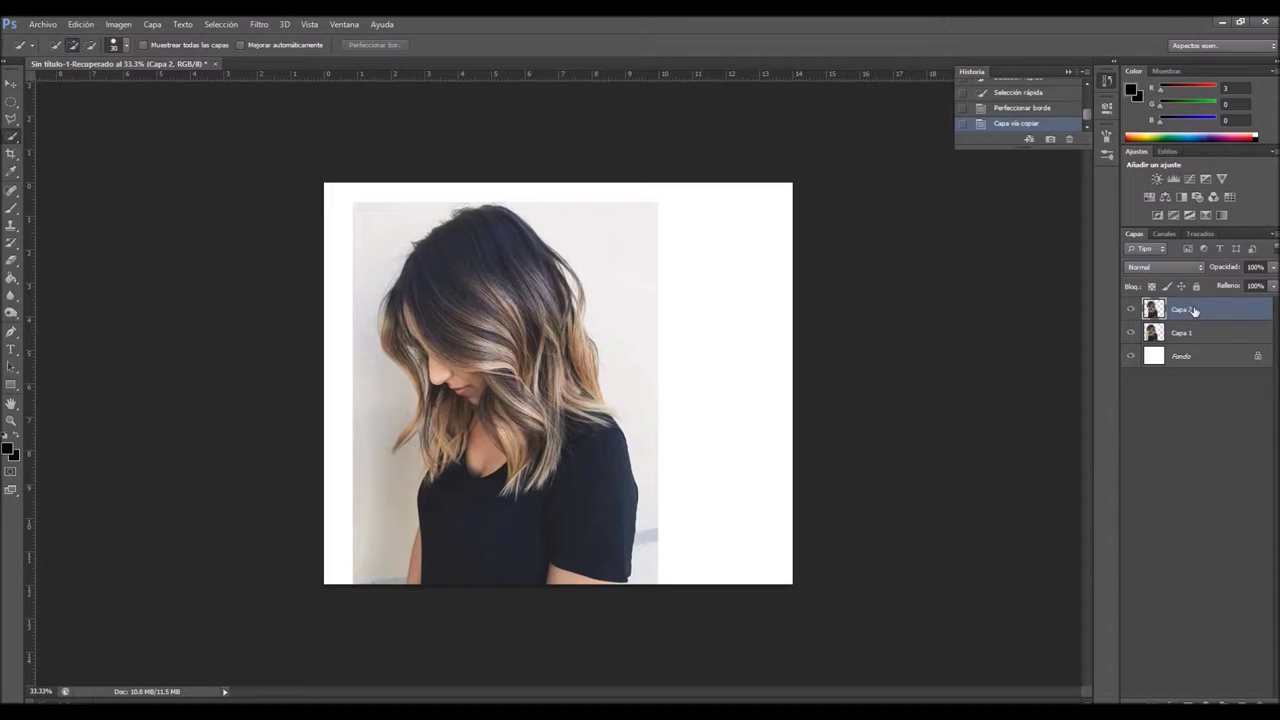
click(1131, 332)
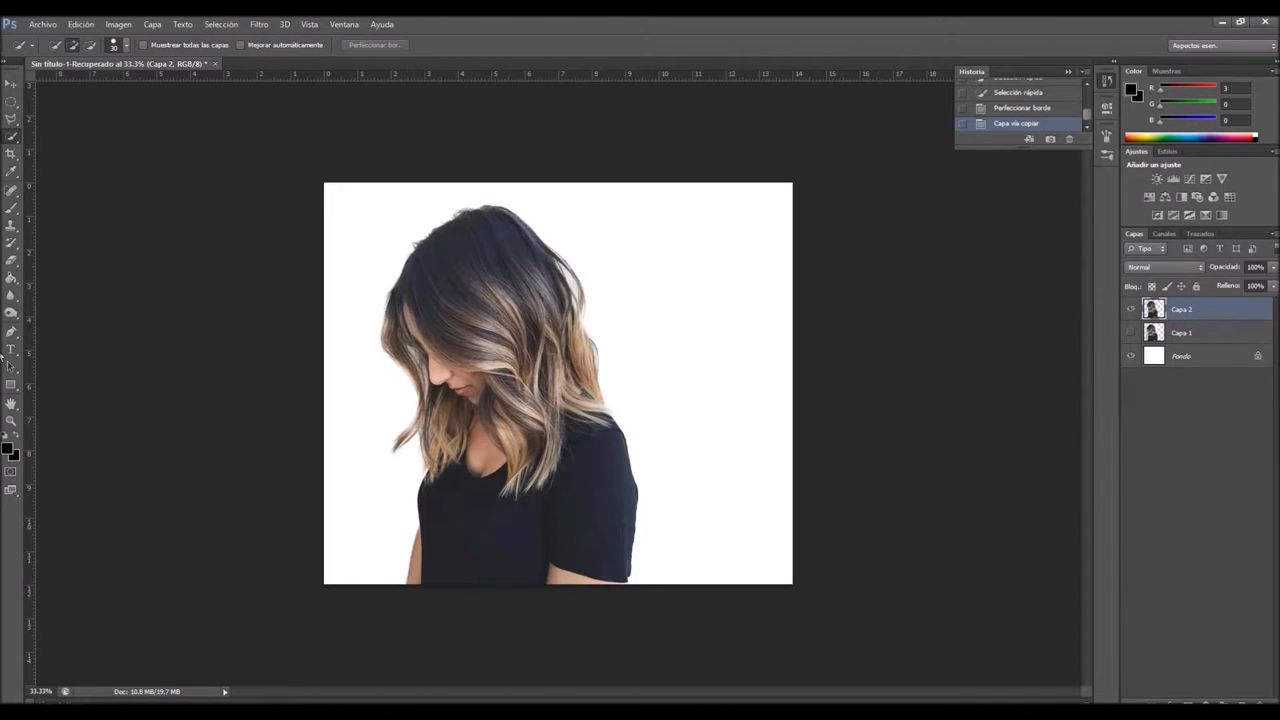
key(ctrl+j)
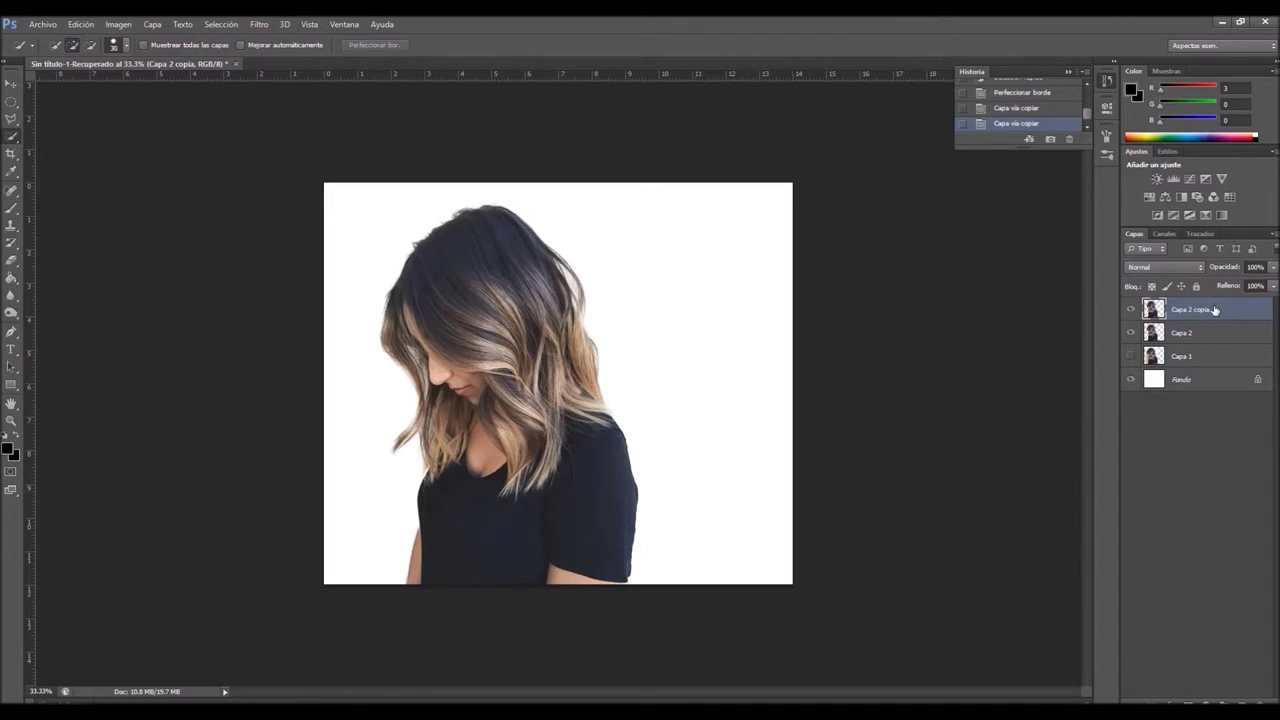
click(1190, 333)
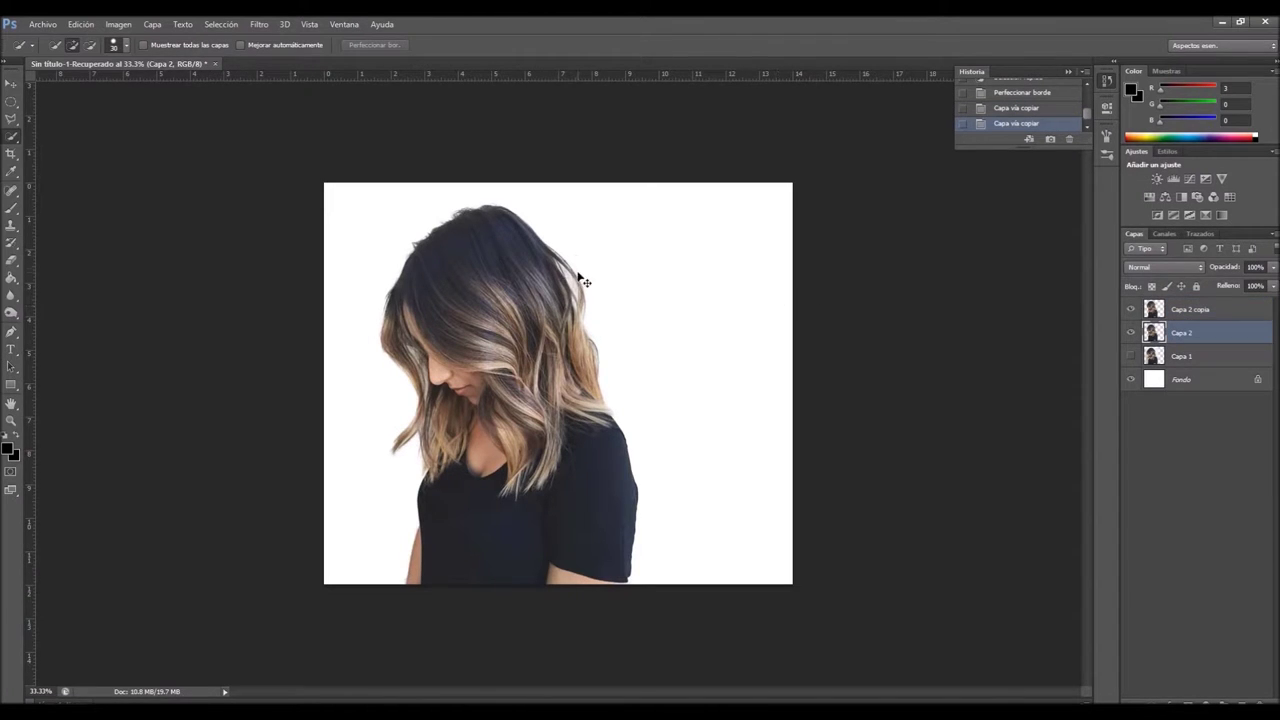
Step: Stretch Capa 2 horizontally to the right with Free Transform and commit it
key(ctrl+t)
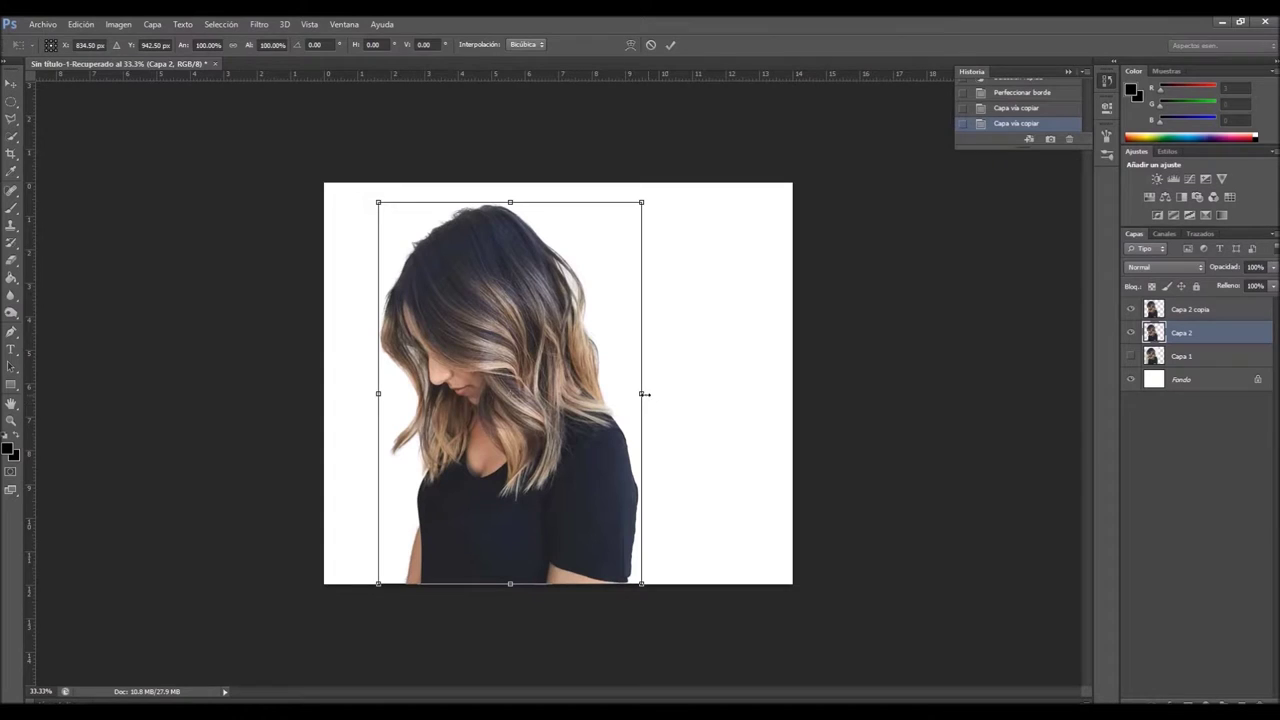
drag(650, 393, 866, 393)
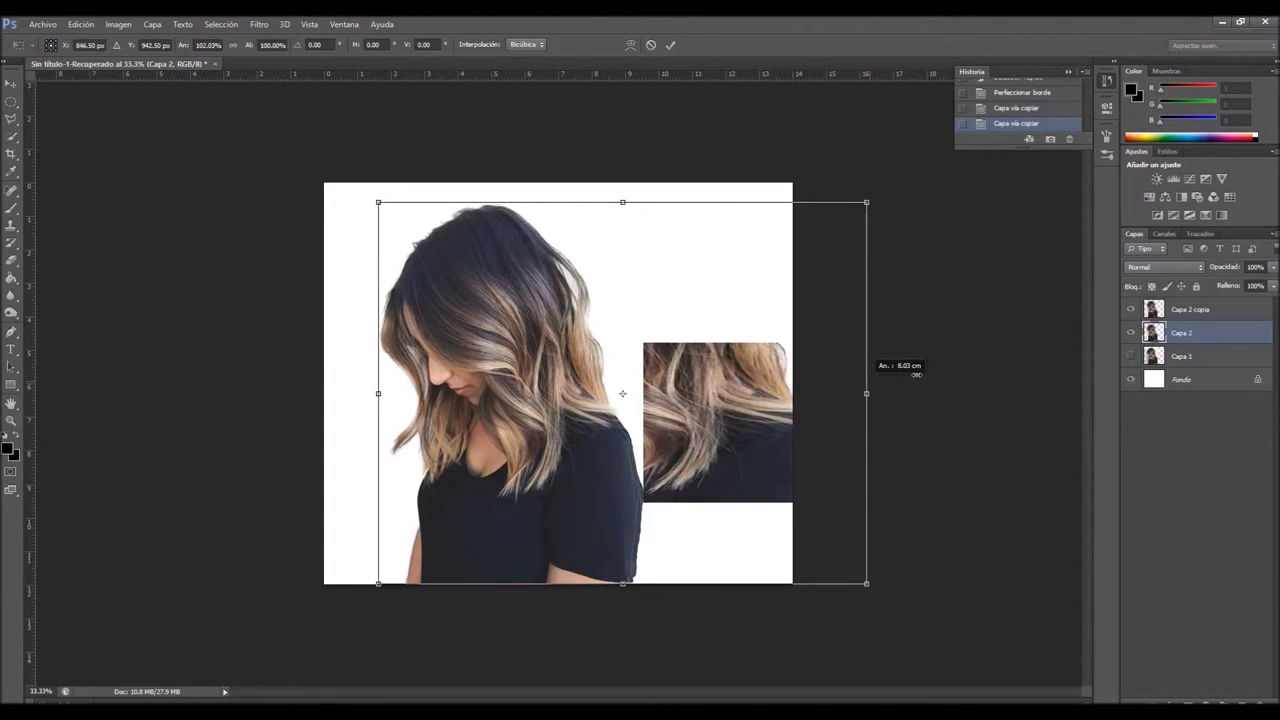
drag(916, 374, 849, 386)
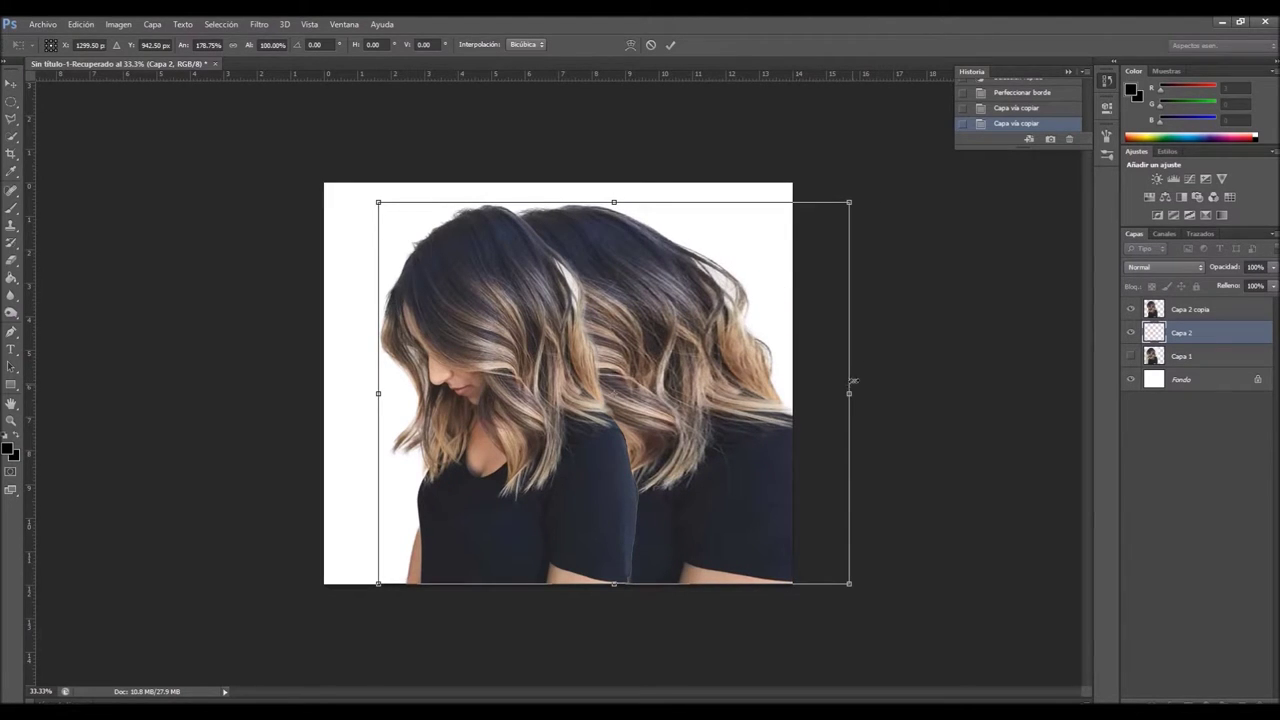
drag(815, 397, 817, 396)
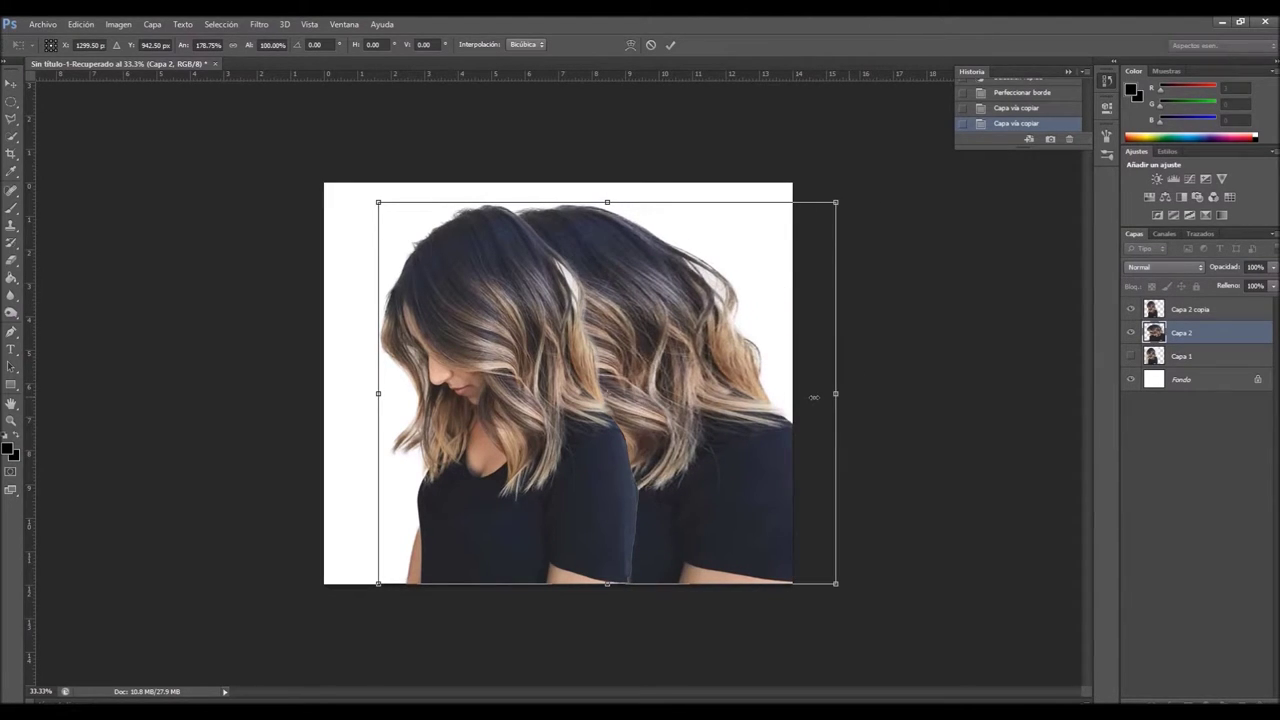
key(Return)
key(w)
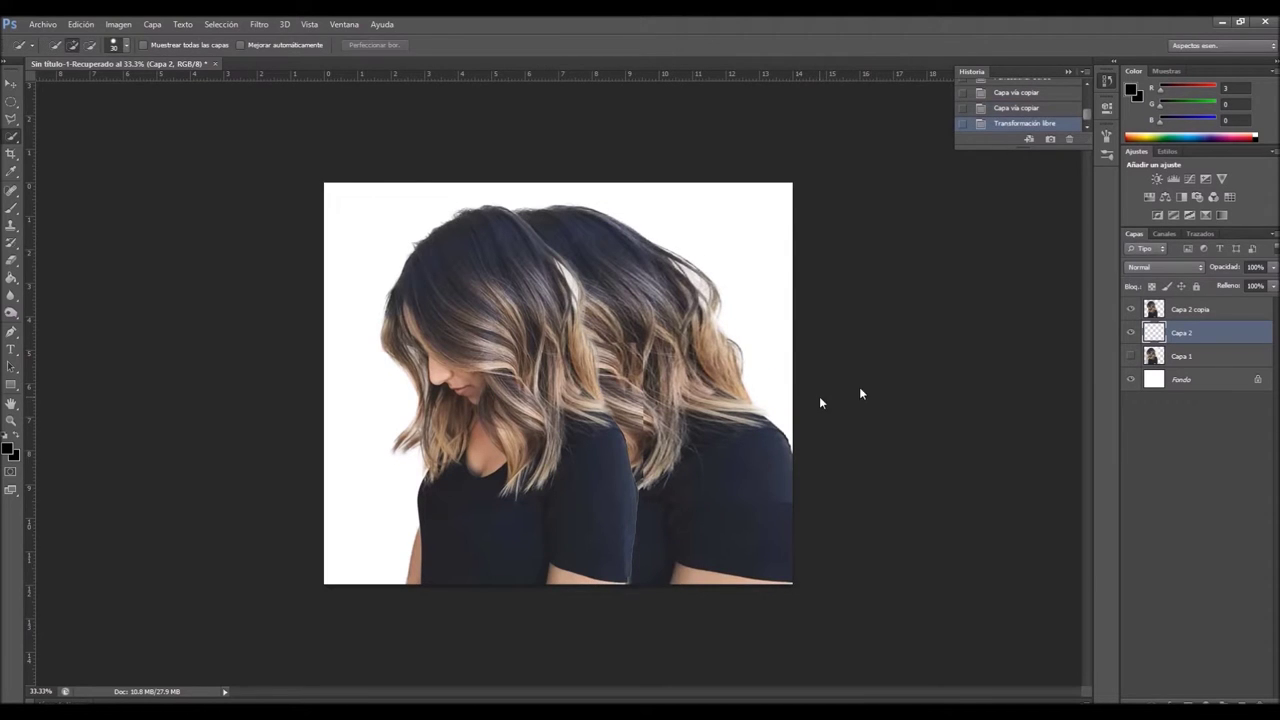
click(1185, 698)
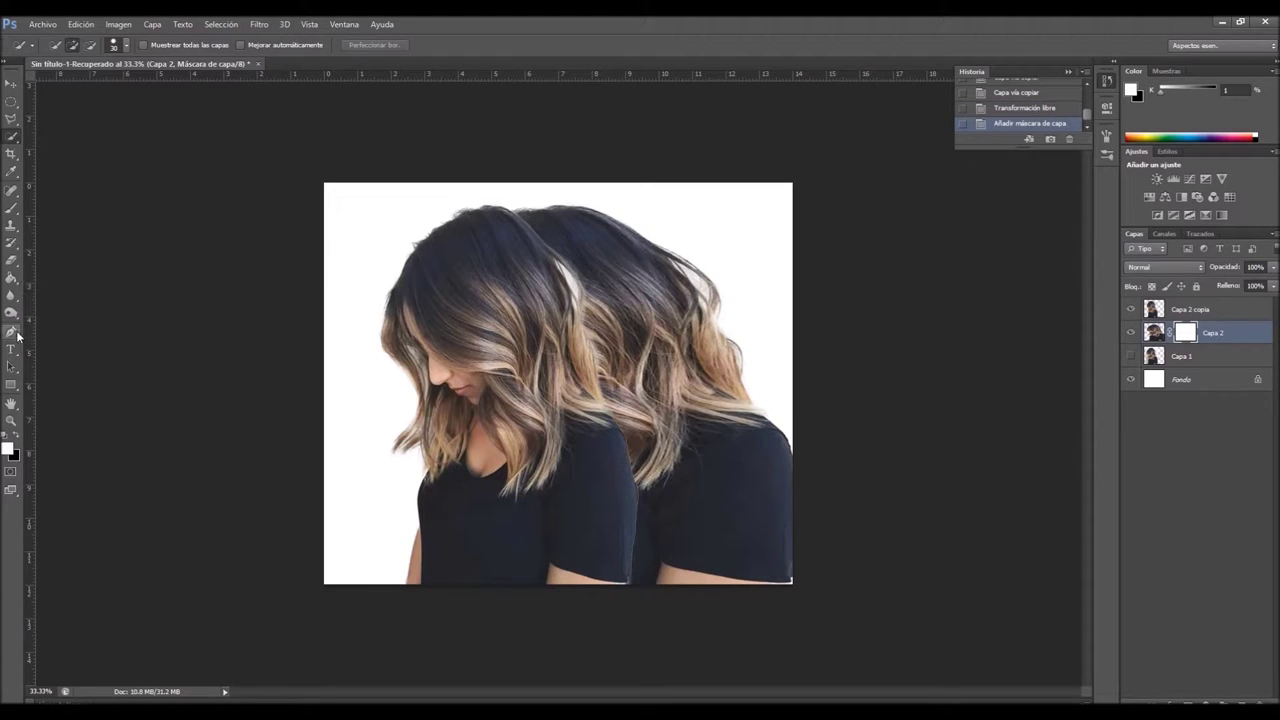
Step: Fill Capa 2's mask black with the Paint Bucket, hiding the stretched copy
click(18, 437)
click(12, 279)
click(748, 322)
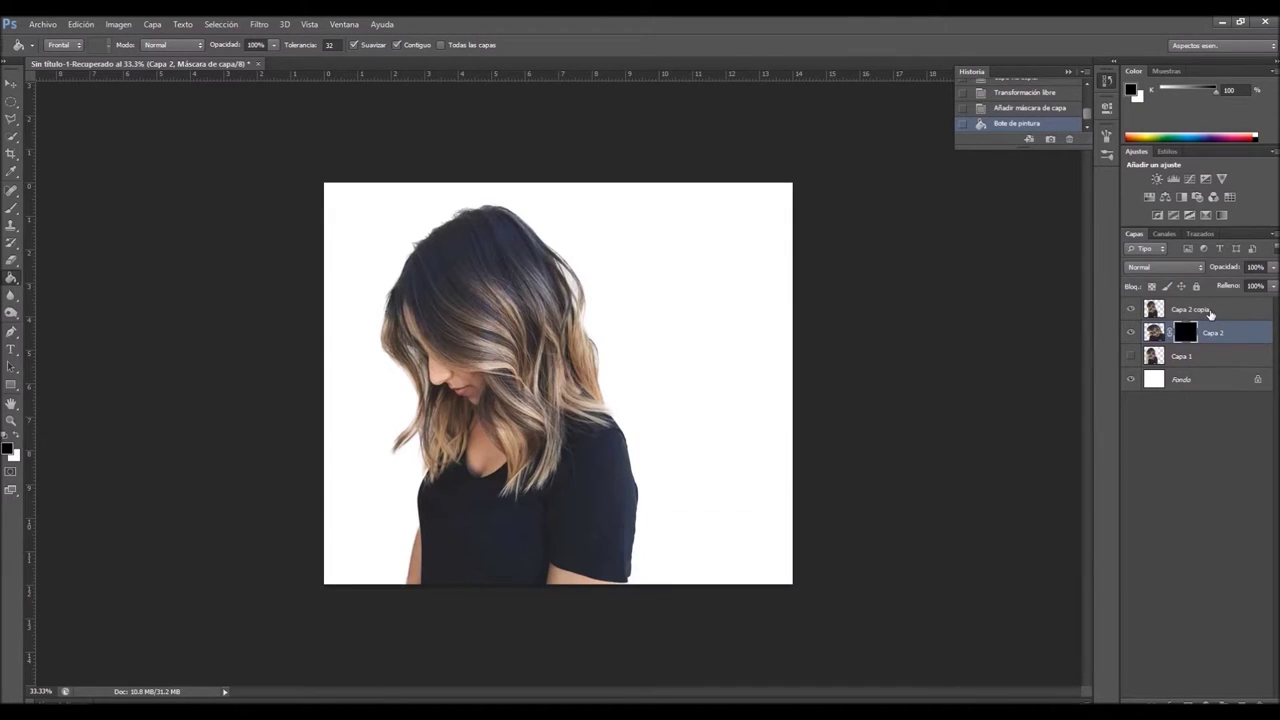
Step: Add a mask to Capa 2 copia and set up a scattered brush around 69 px
click(1210, 313)
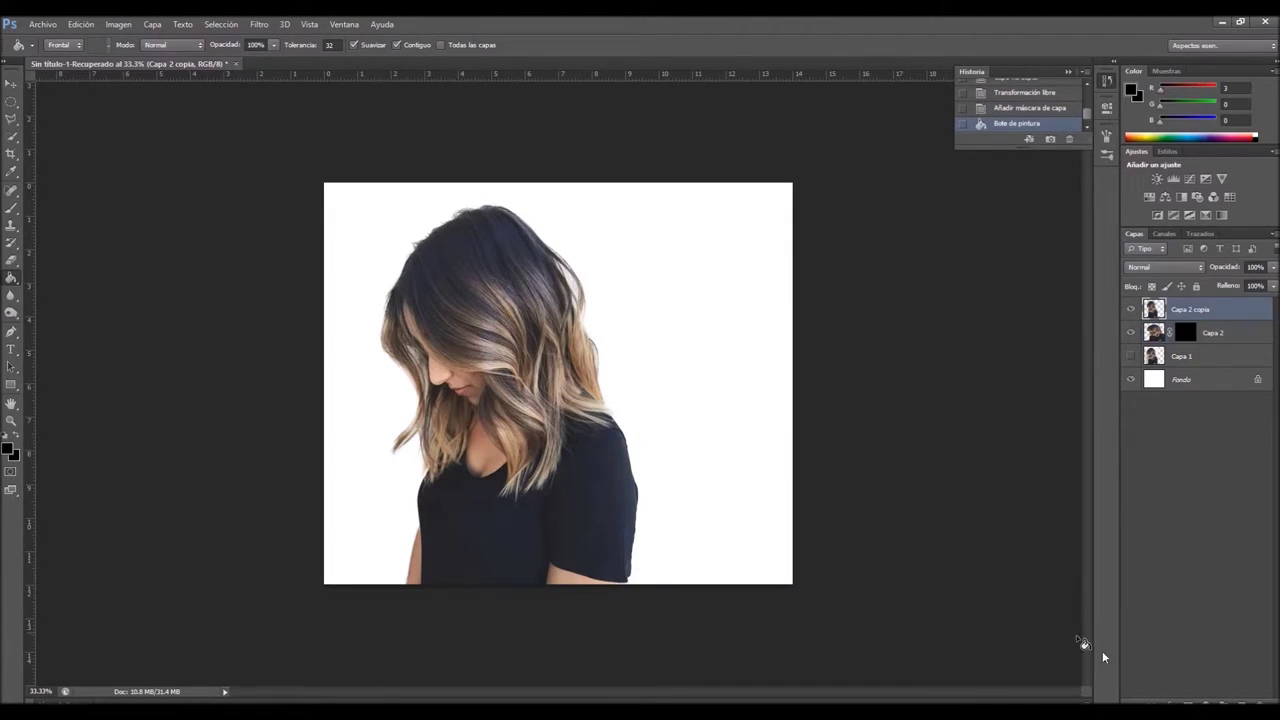
click(1188, 701)
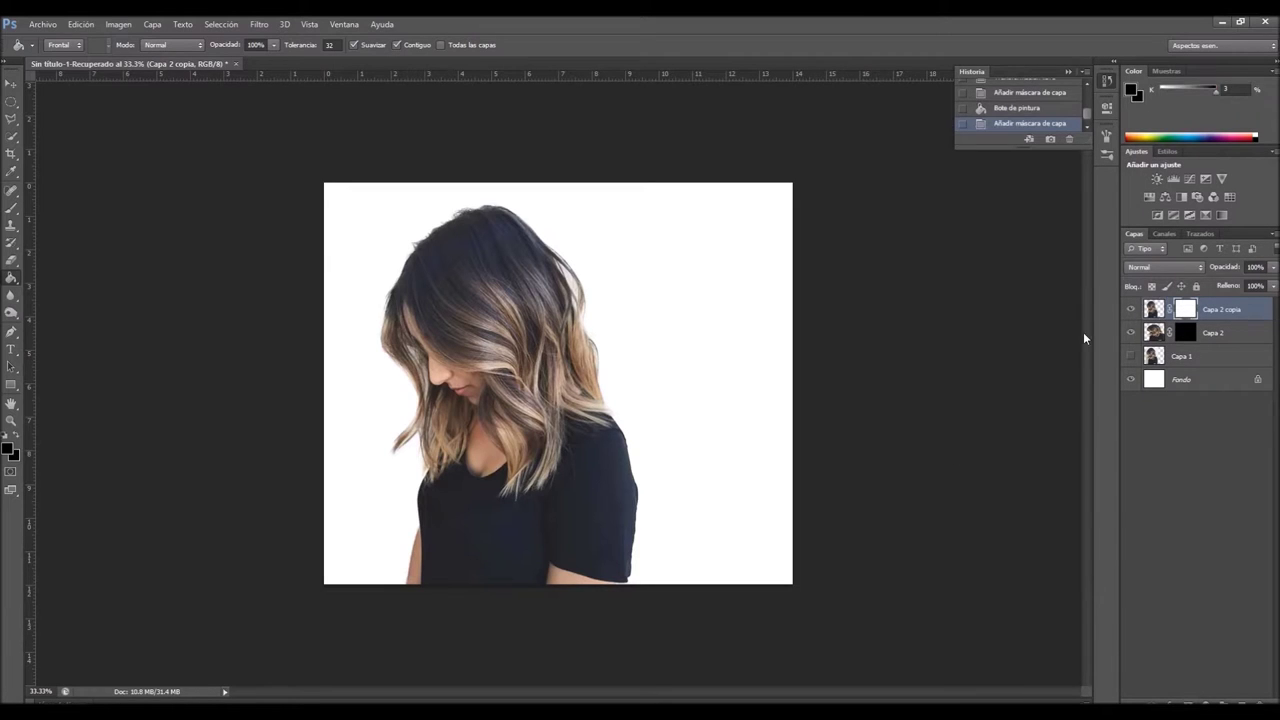
click(11, 207)
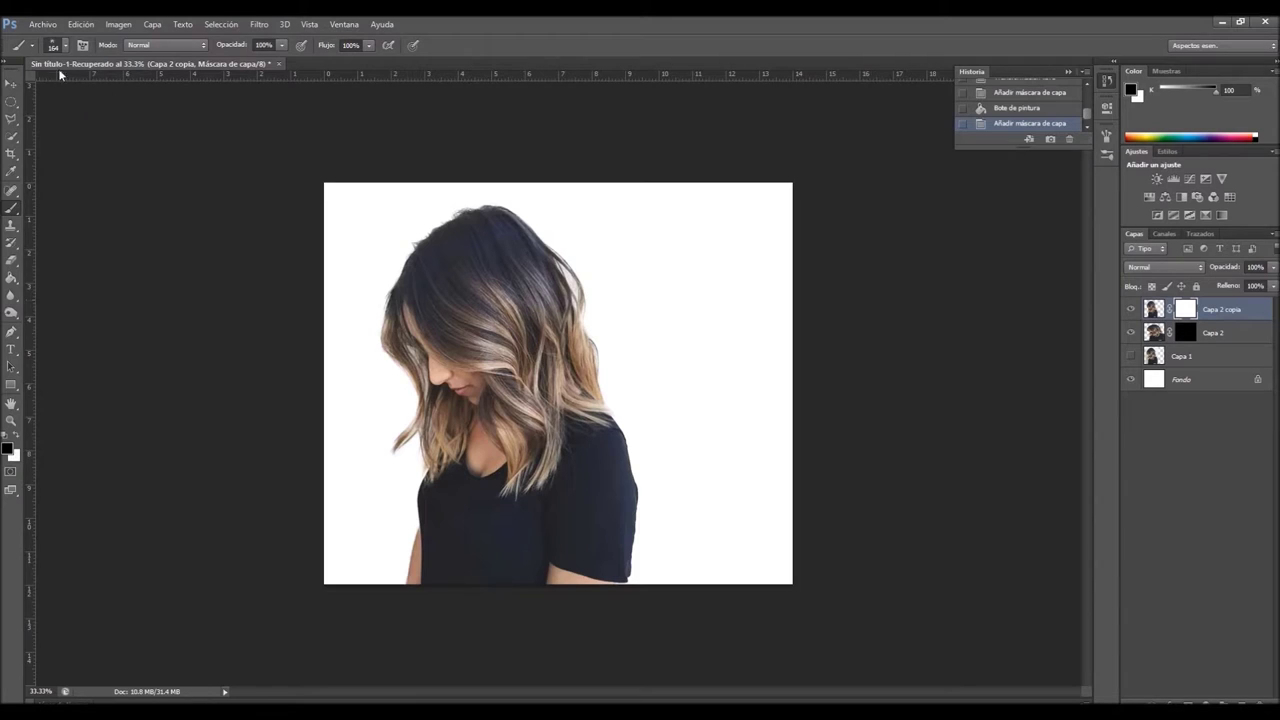
click(65, 47)
click(43, 87)
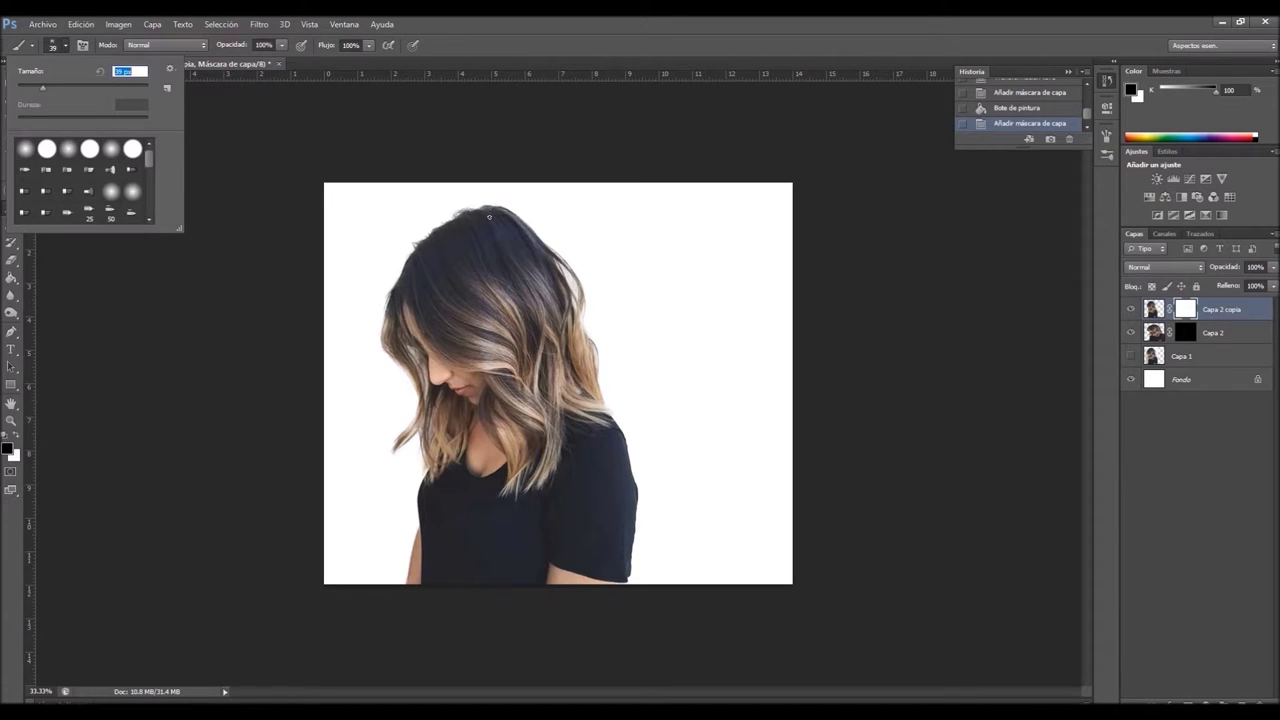
click(62, 91)
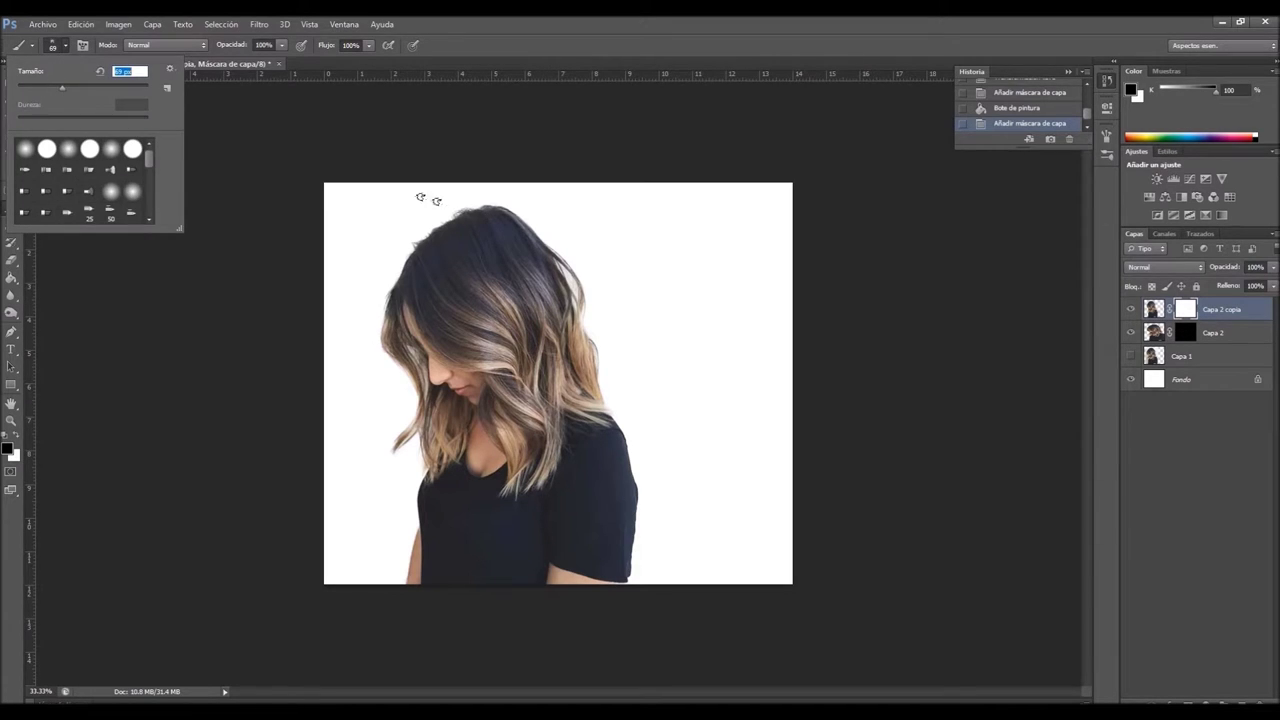
click(502, 228)
drag(505, 229, 516, 231)
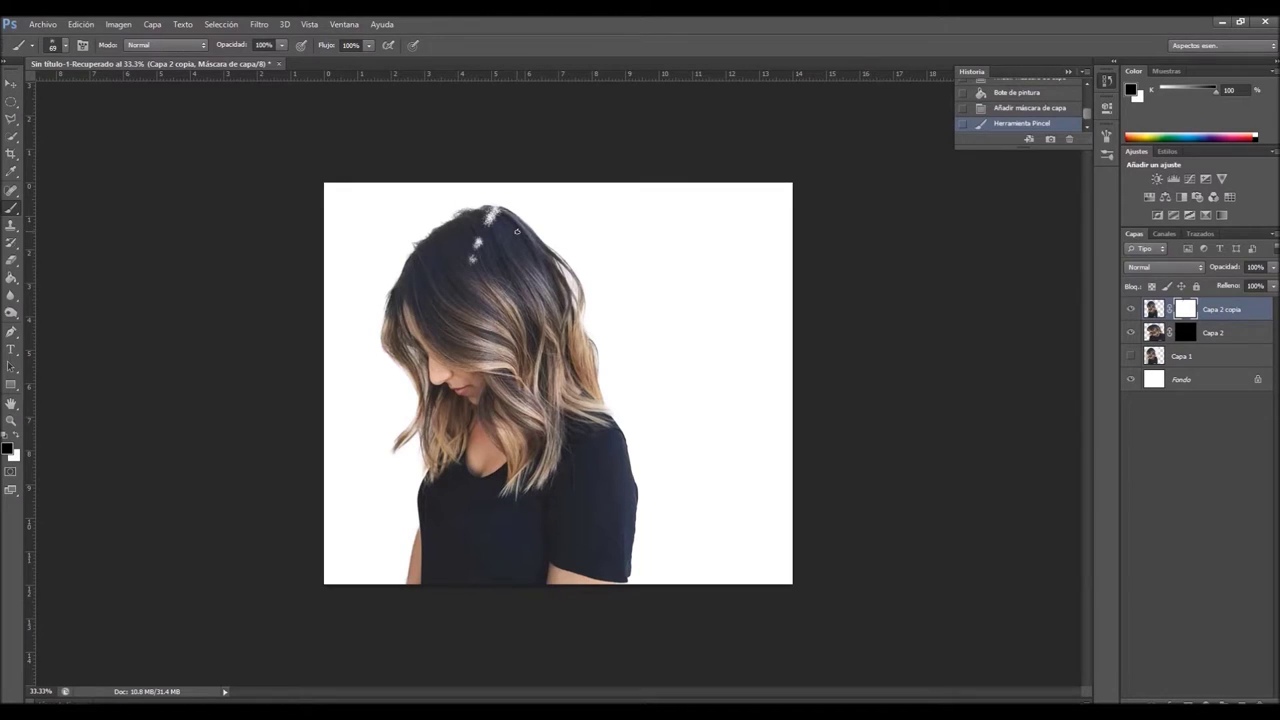
key(ctrl+z)
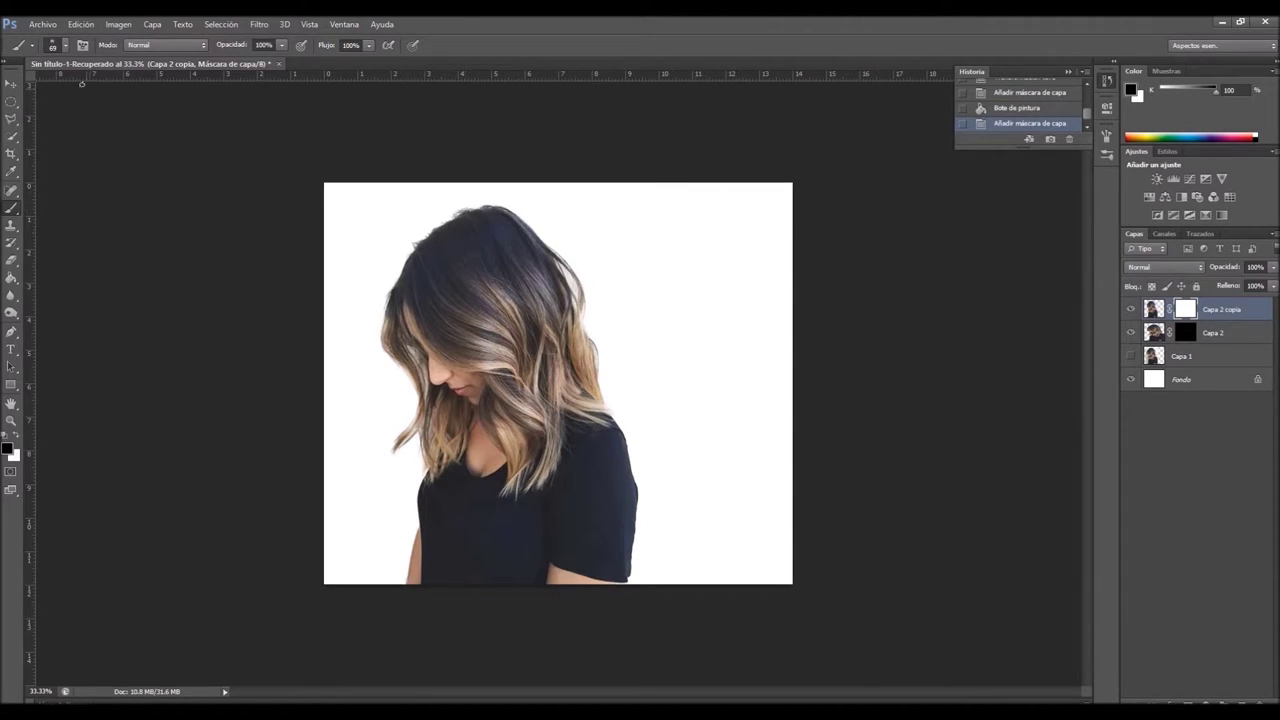
click(65, 46)
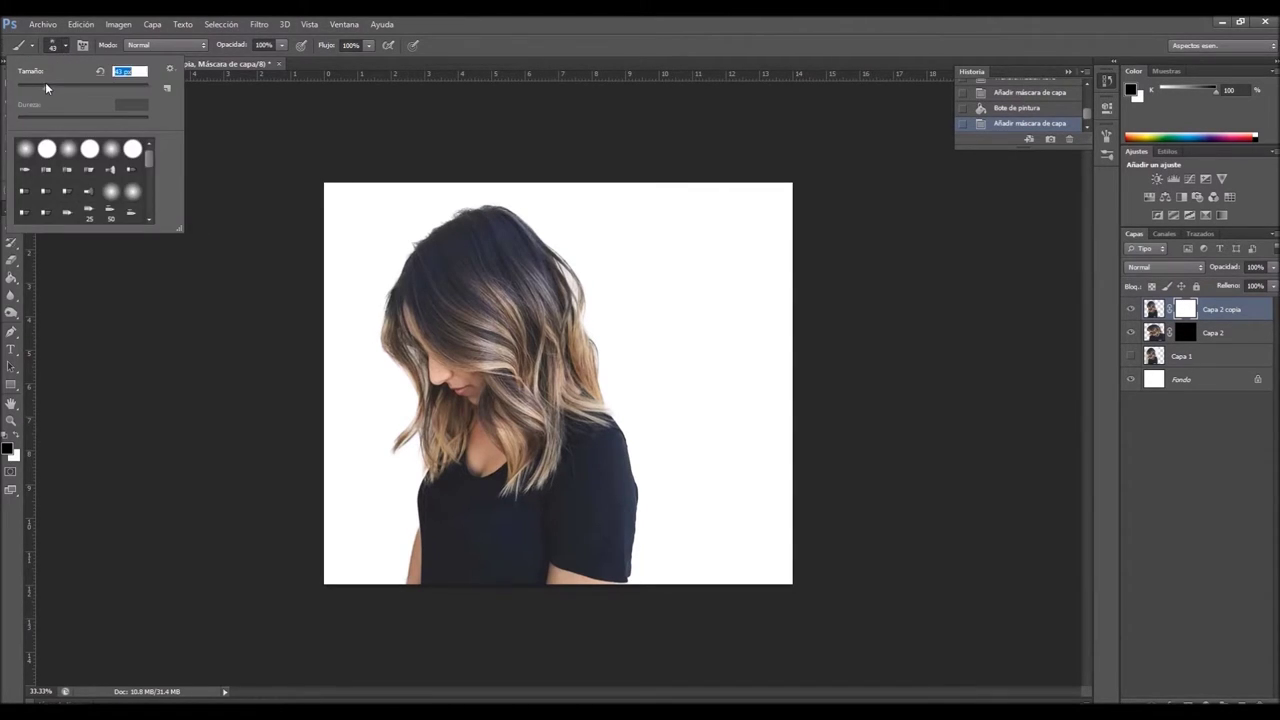
click(487, 225)
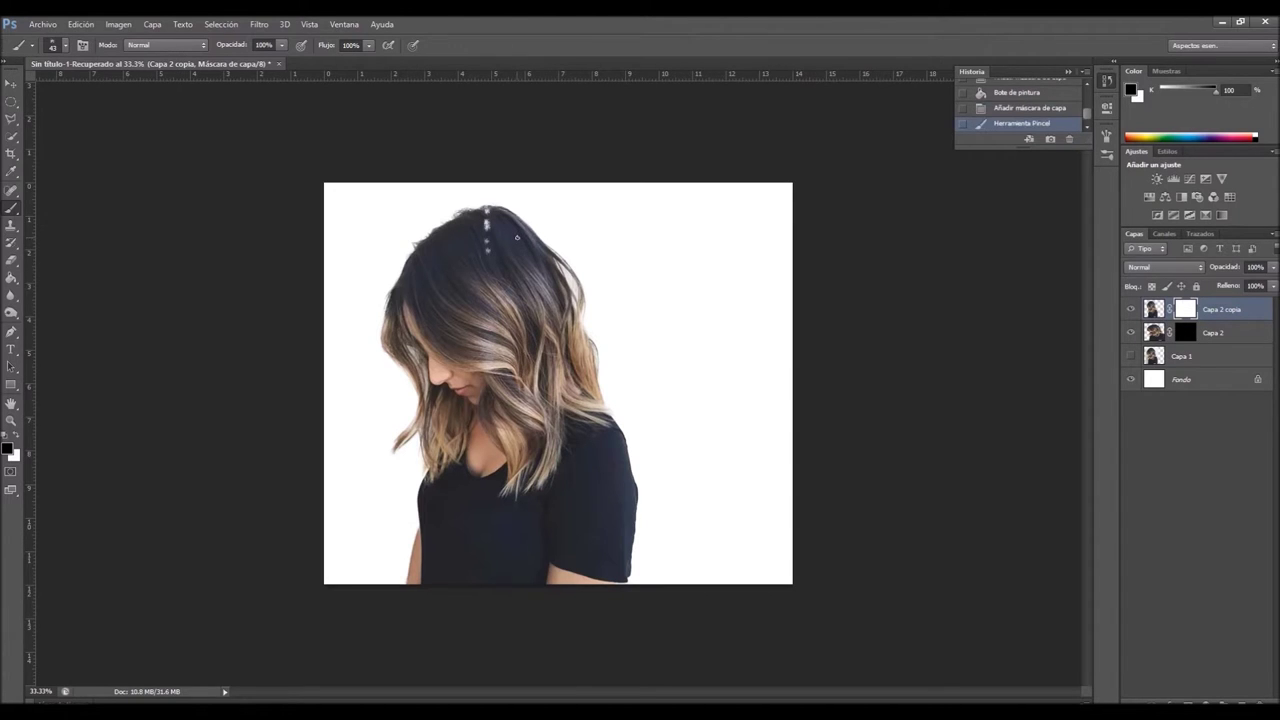
Step: Brush black scattered holes into the hair on Capa 2 copia's mask
click(549, 268)
drag(478, 220, 526, 220)
drag(494, 262, 554, 250)
drag(582, 310, 526, 340)
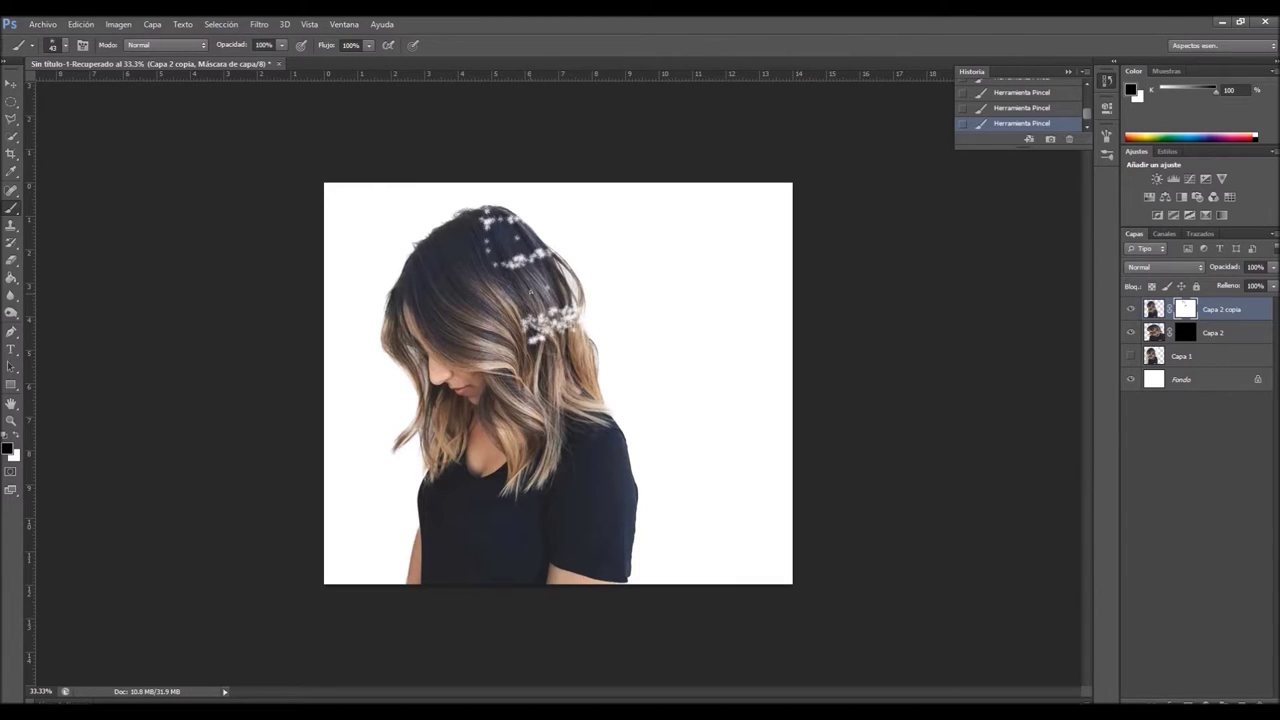
mouse_move(504, 276)
mouse_down()
mouse_move(564, 280)
mouse_move(500, 292)
mouse_up()
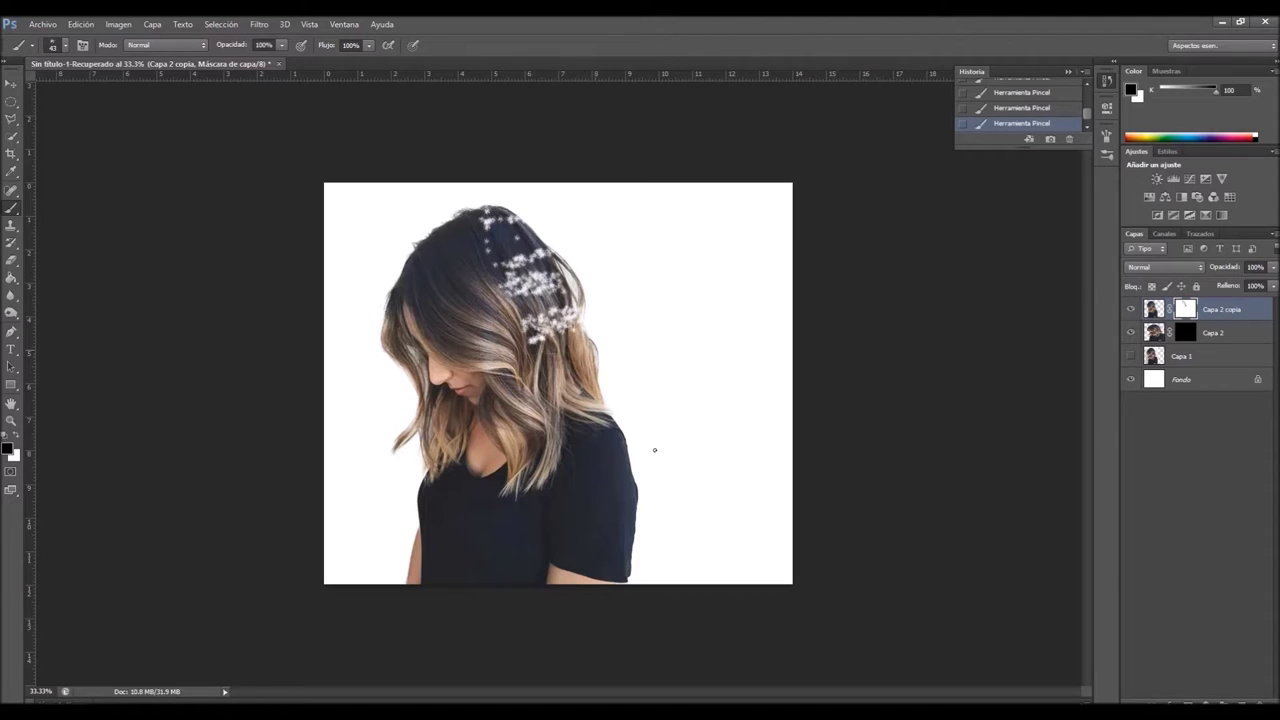
mouse_move(586, 352)
mouse_down()
mouse_move(582, 400)
mouse_move(620, 470)
mouse_move(630, 464)
mouse_move(630, 556)
mouse_up()
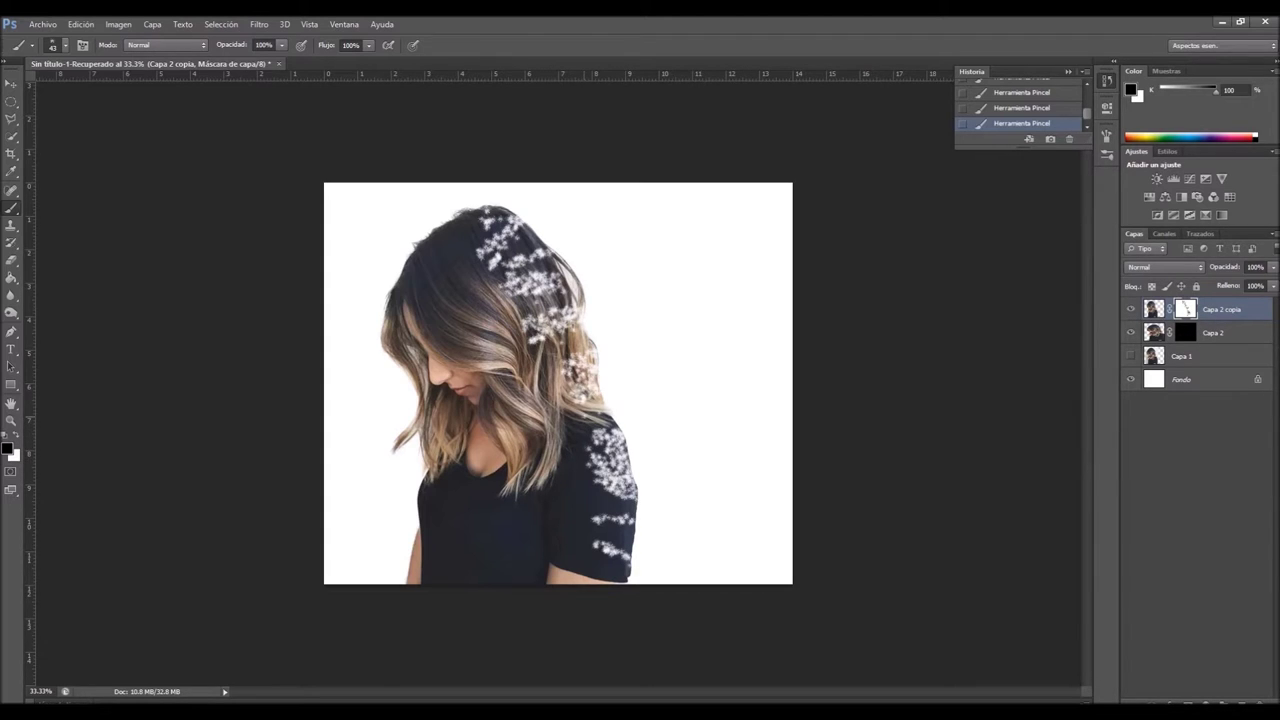
Step: Scatter more holes across the right shoulder, shirt sleeve and remaining hair
drag(612, 430, 552, 432)
drag(594, 506, 570, 498)
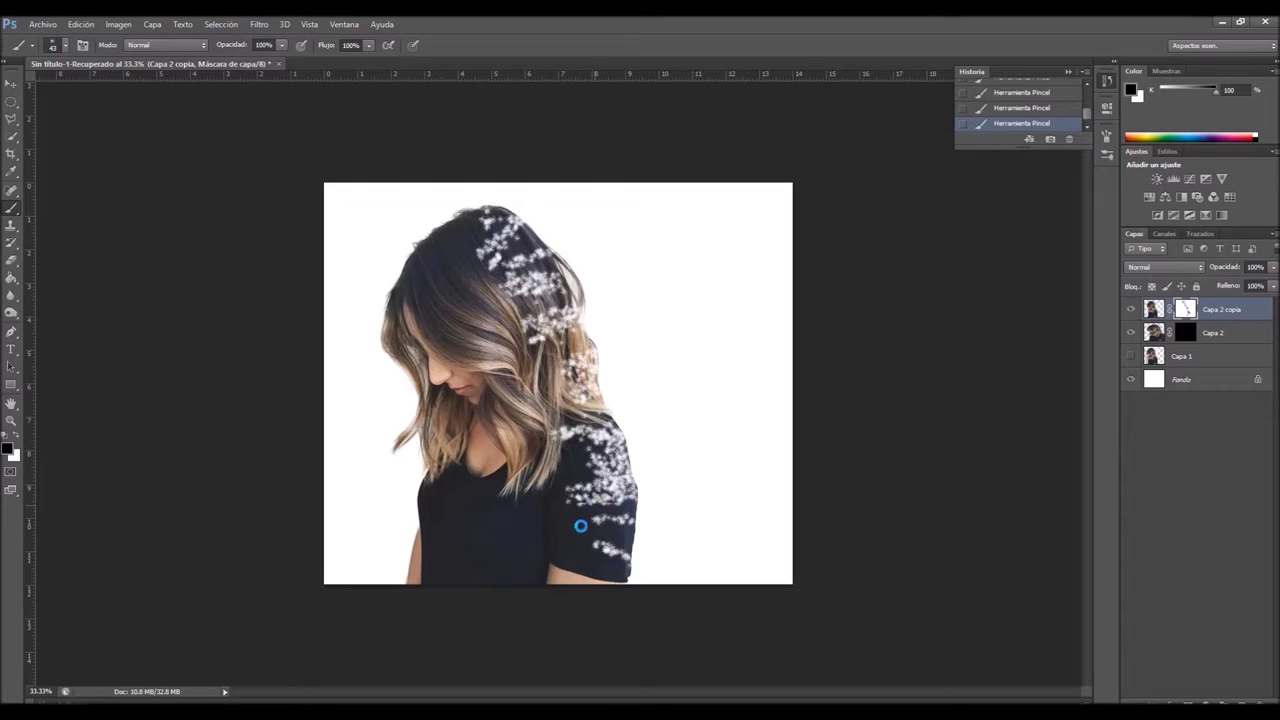
drag(612, 556, 556, 558)
drag(490, 159, 492, 156)
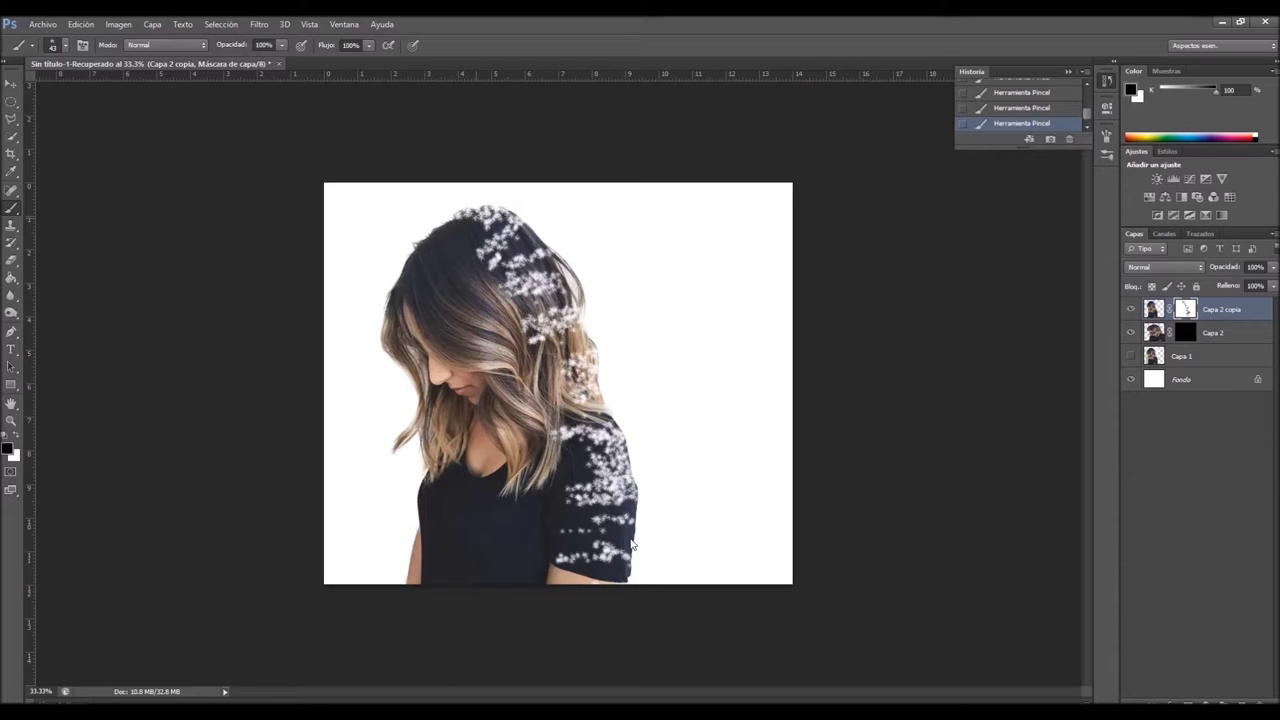
drag(622, 540, 590, 575)
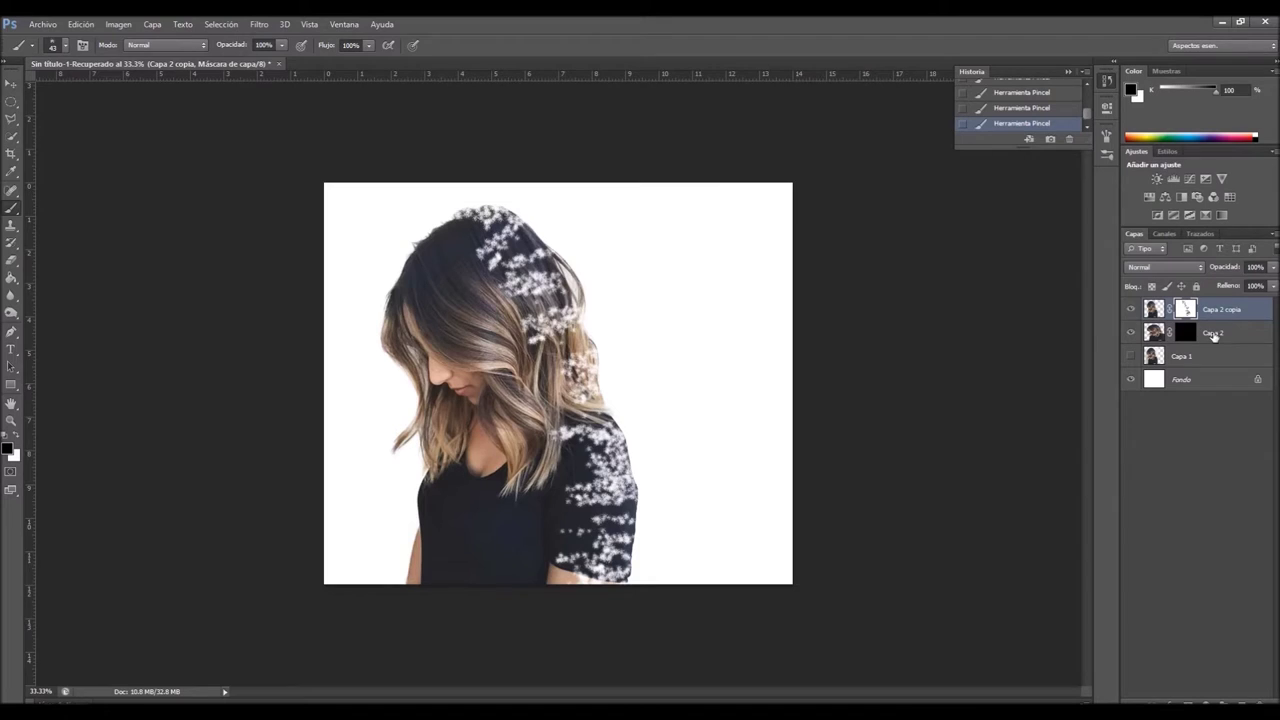
drag(595, 475, 545, 452)
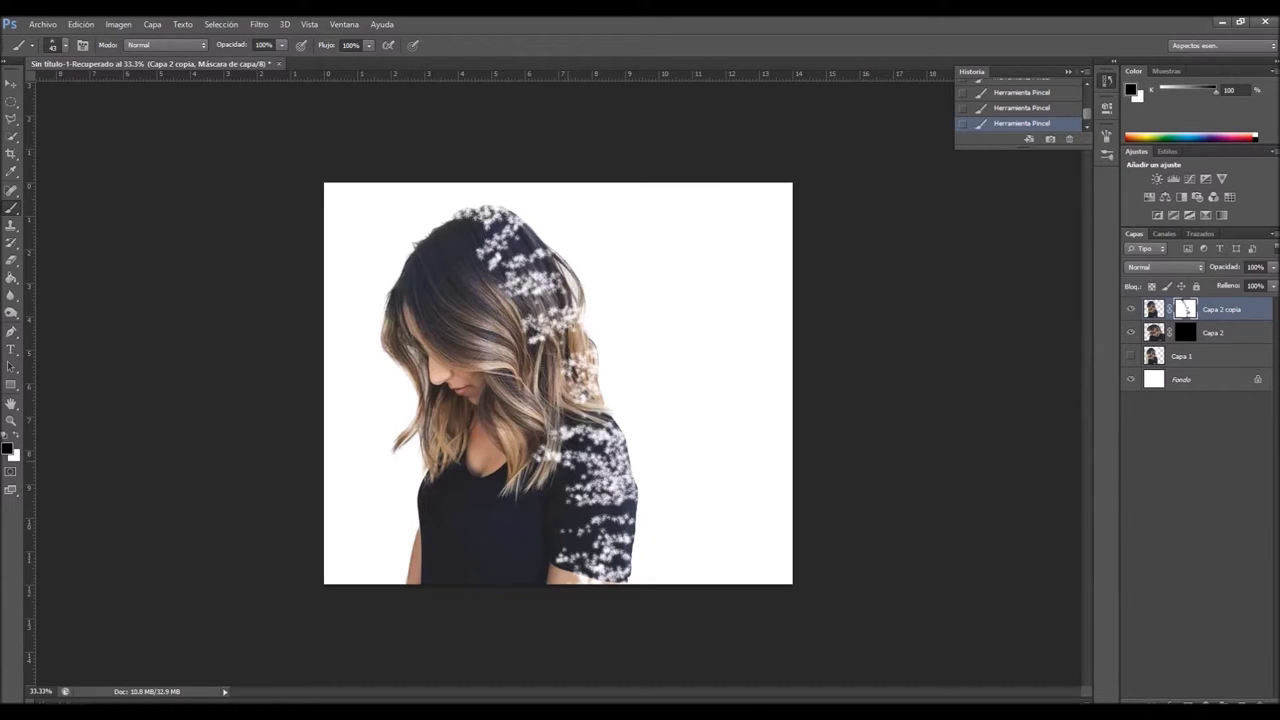
mouse_move(556, 388)
mouse_down()
mouse_move(514, 372)
mouse_move(570, 386)
mouse_up()
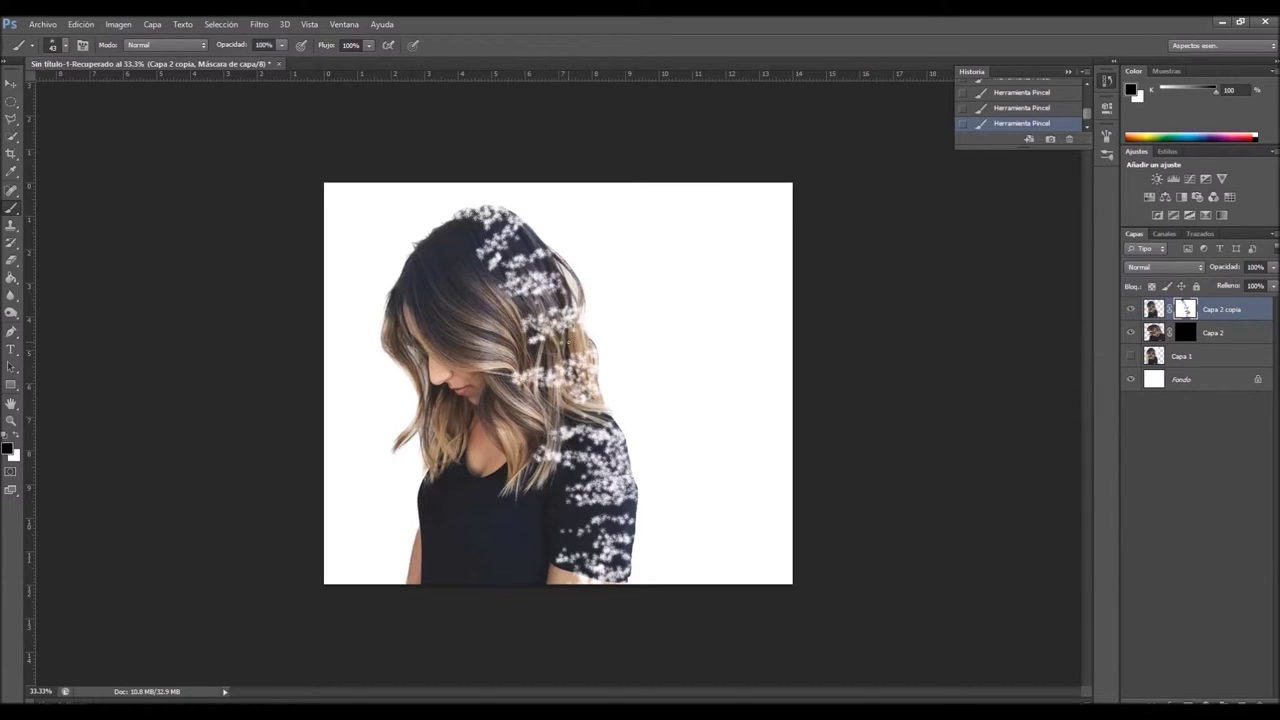
drag(528, 338, 570, 345)
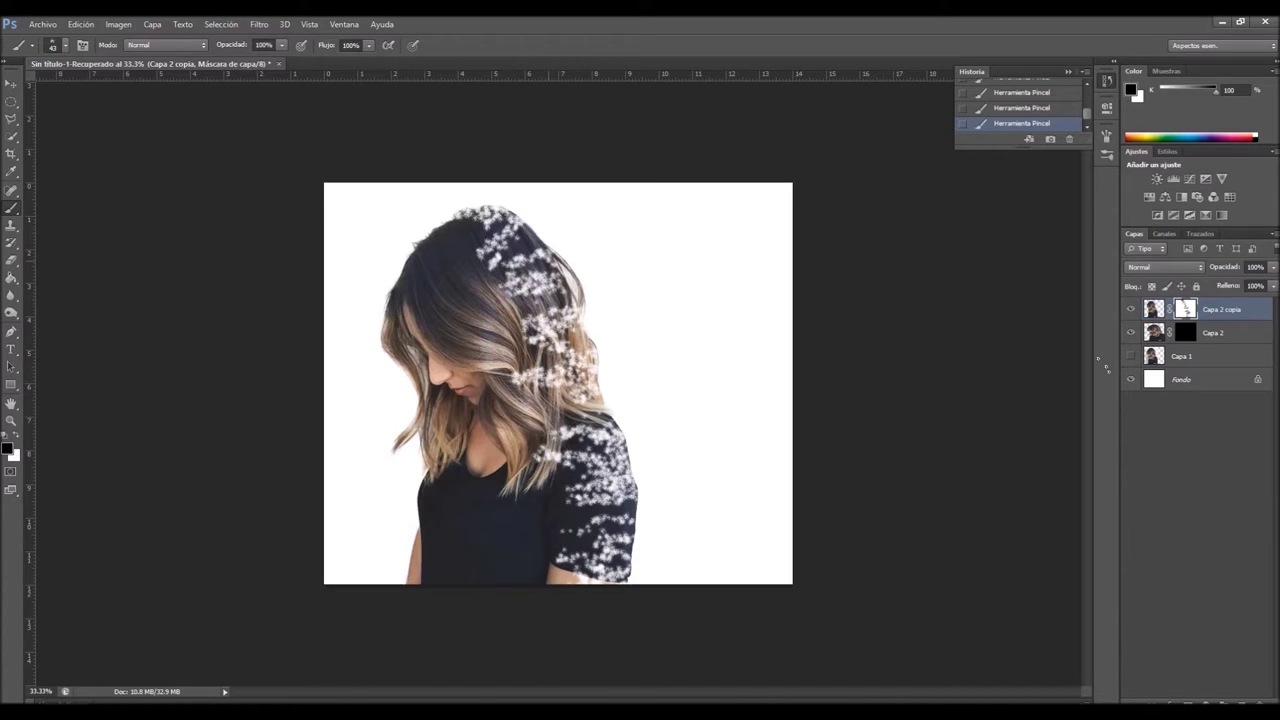
click(1228, 333)
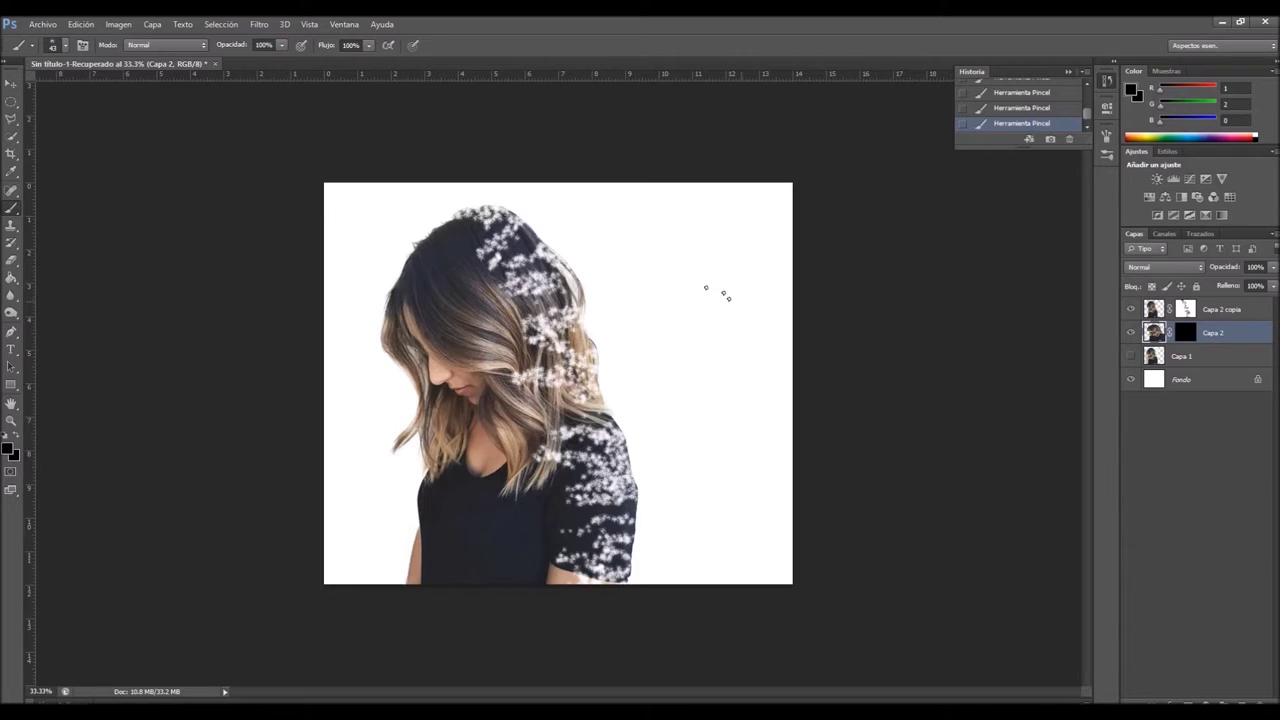
Step: Switch the painting colour to white and choose the 59 px scattered brush
key(x)
key(ctrl+alt+z)
key(ctrl+alt+z)
click(58, 45)
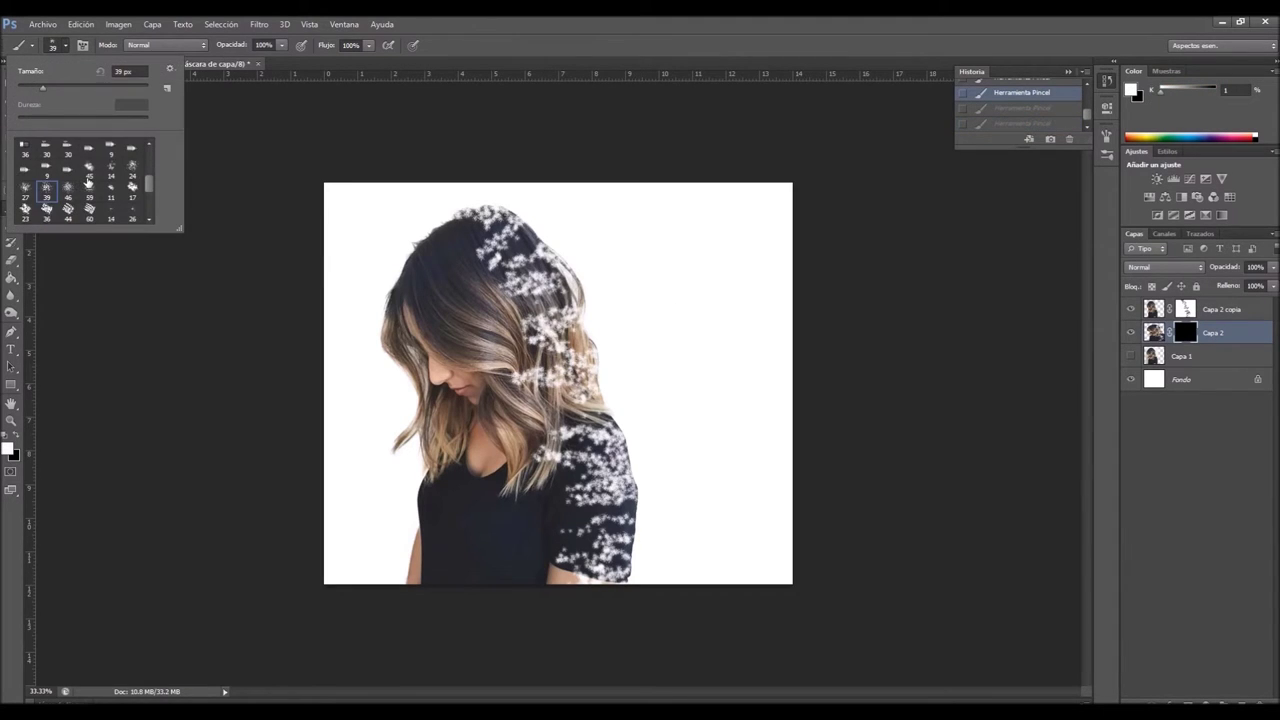
scroll(88, 181, down, 1)
click(90, 182)
click(580, 232)
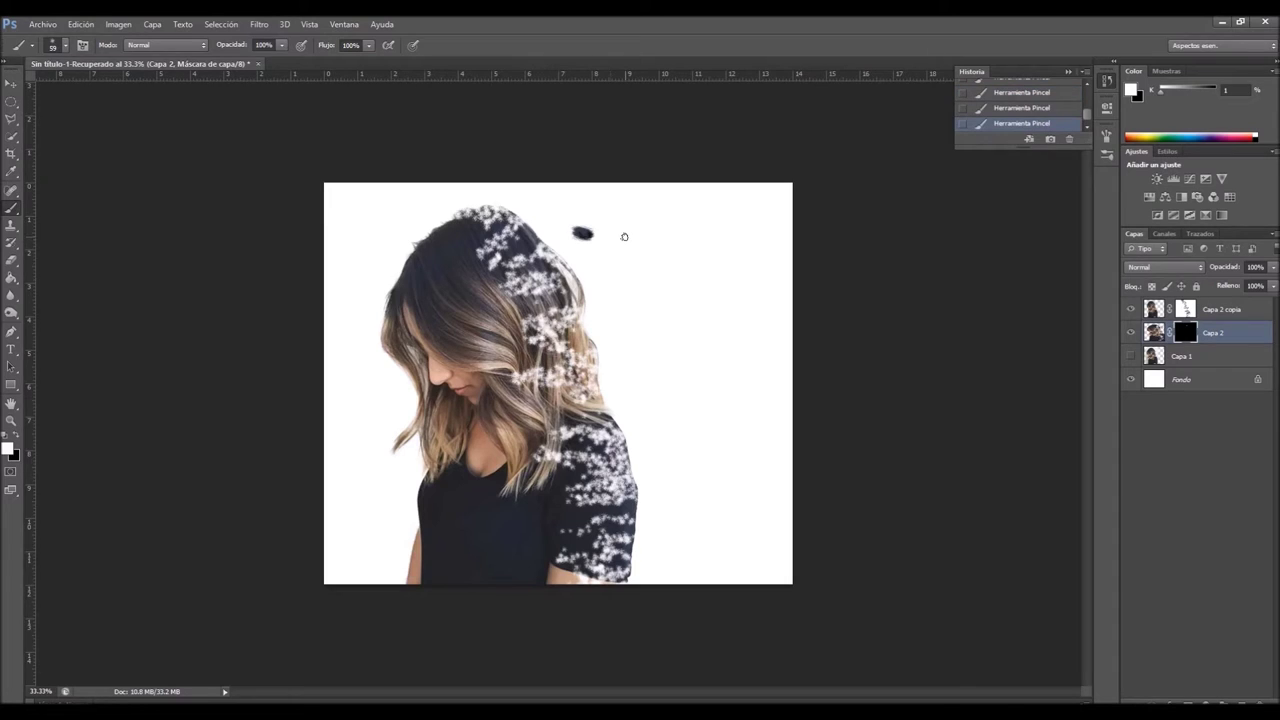
key(ctrl+alt+z)
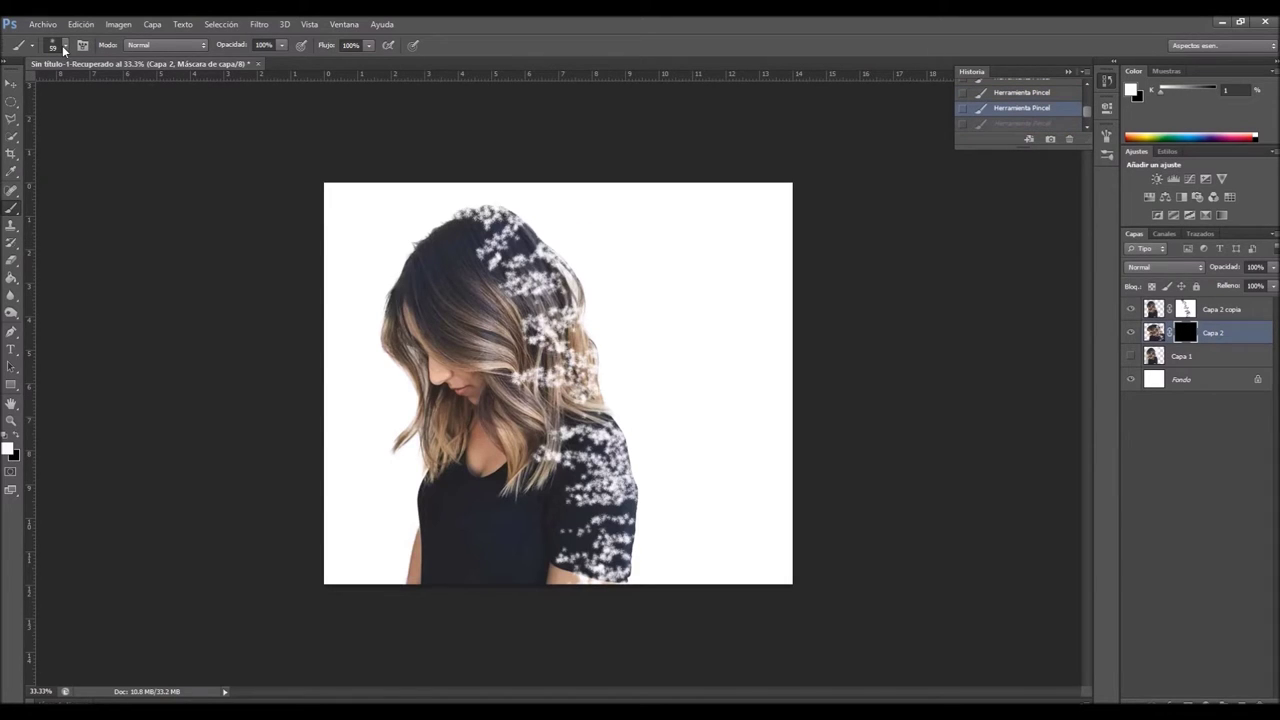
Step: Enable Shape Dynamics with 99% size jitter, 77% minimum diameter, and 1000% Scattering
click(1106, 135)
click(855, 162)
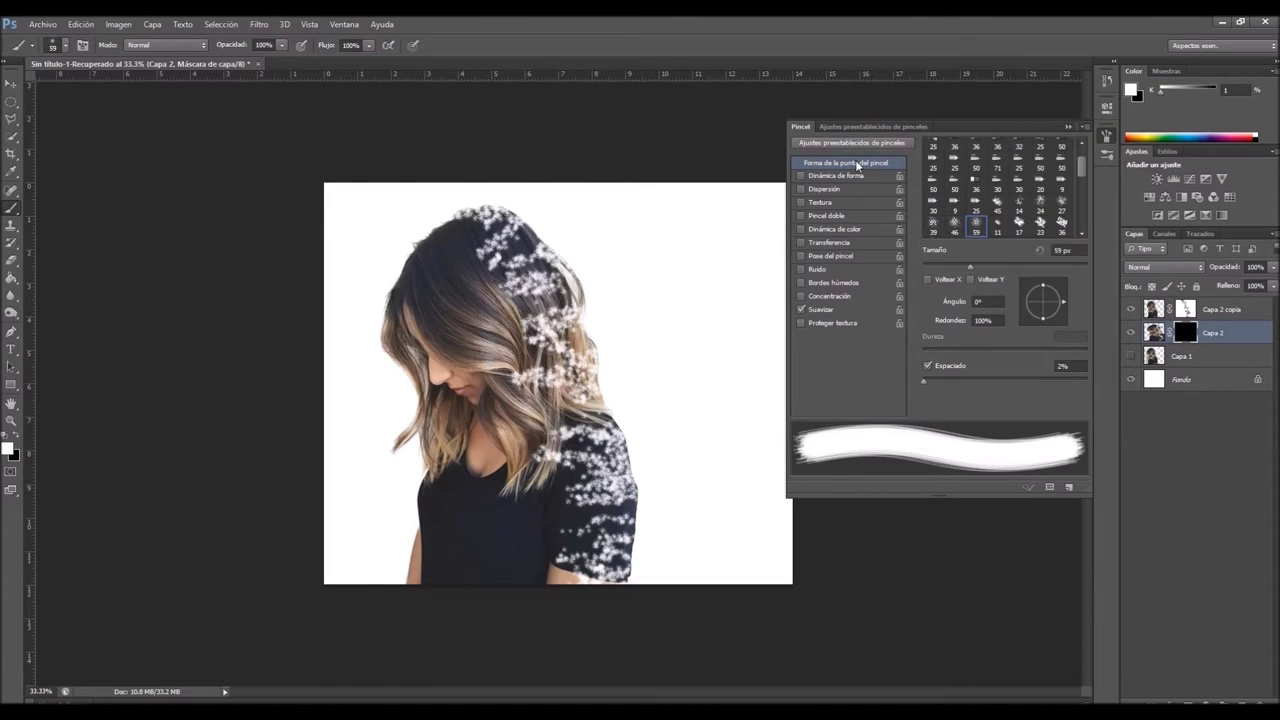
click(845, 176)
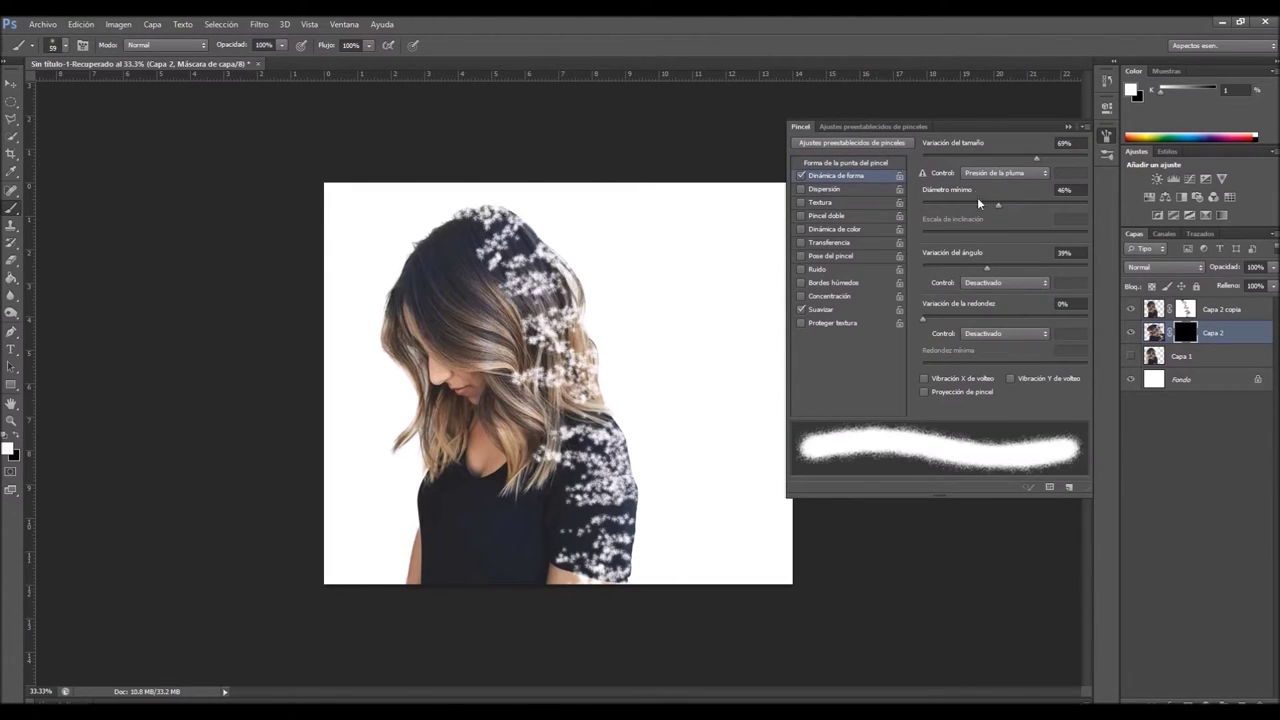
drag(1035, 158, 1064, 158)
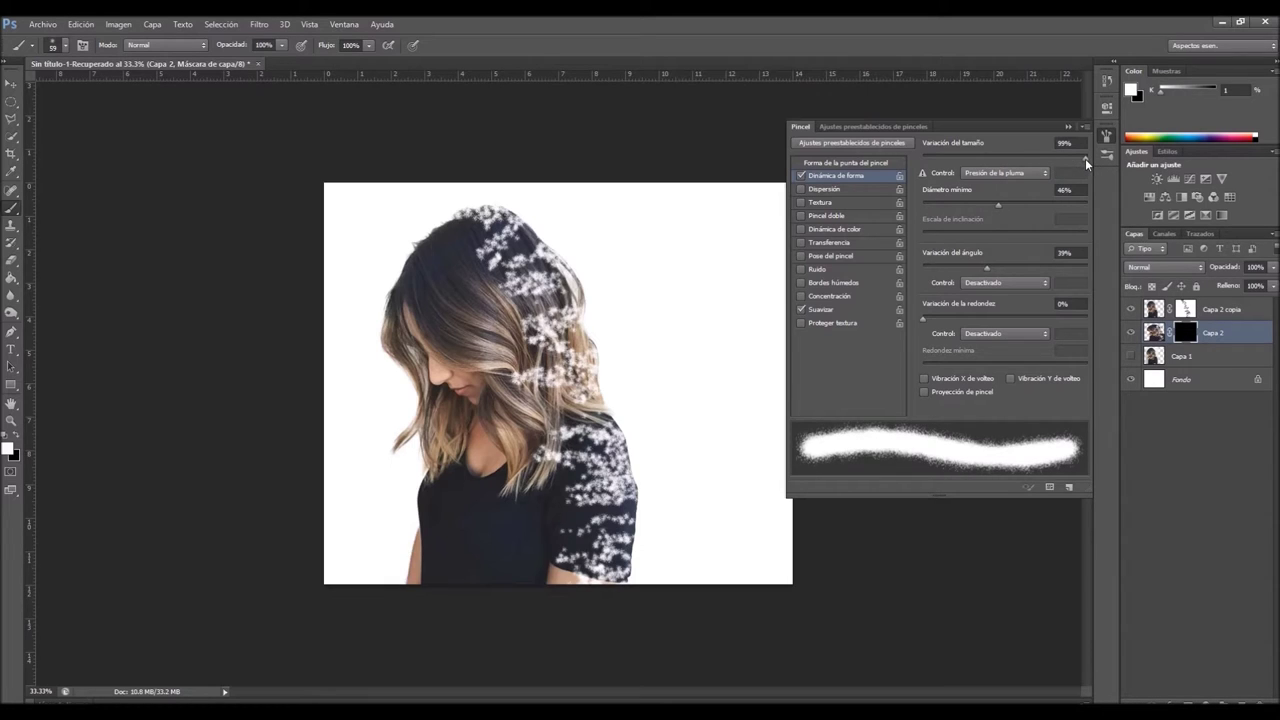
click(1049, 205)
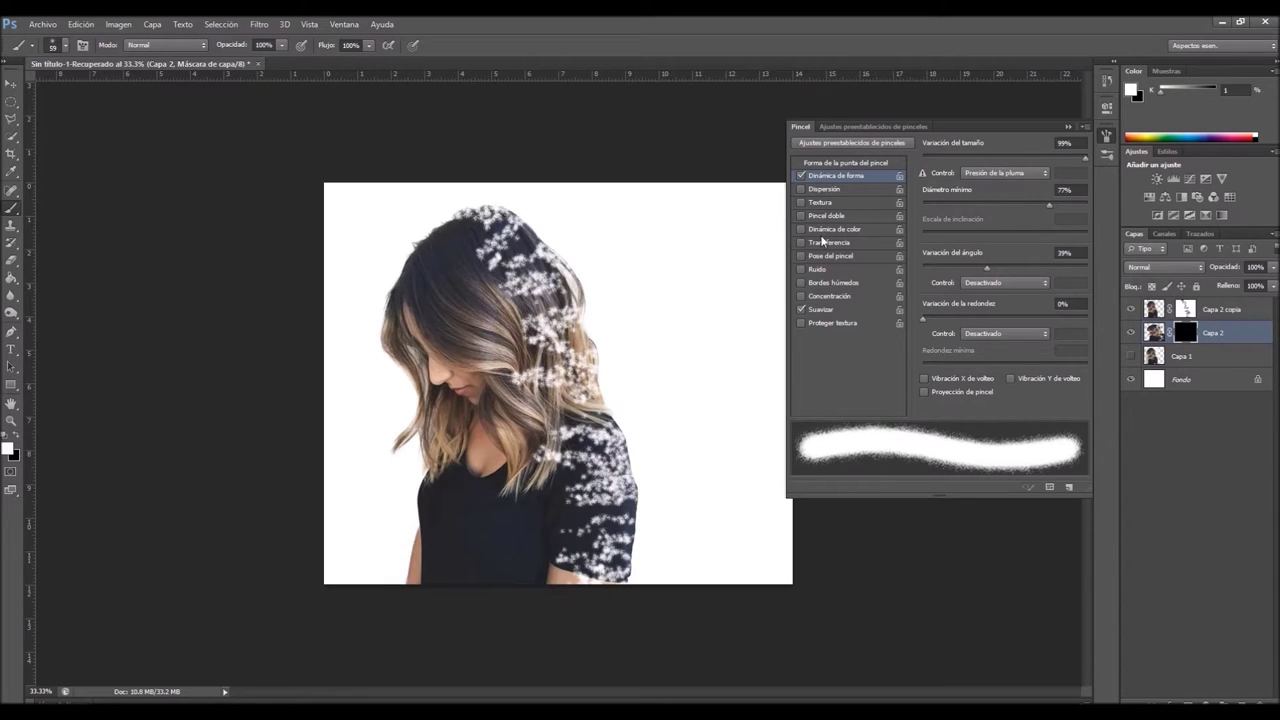
click(824, 189)
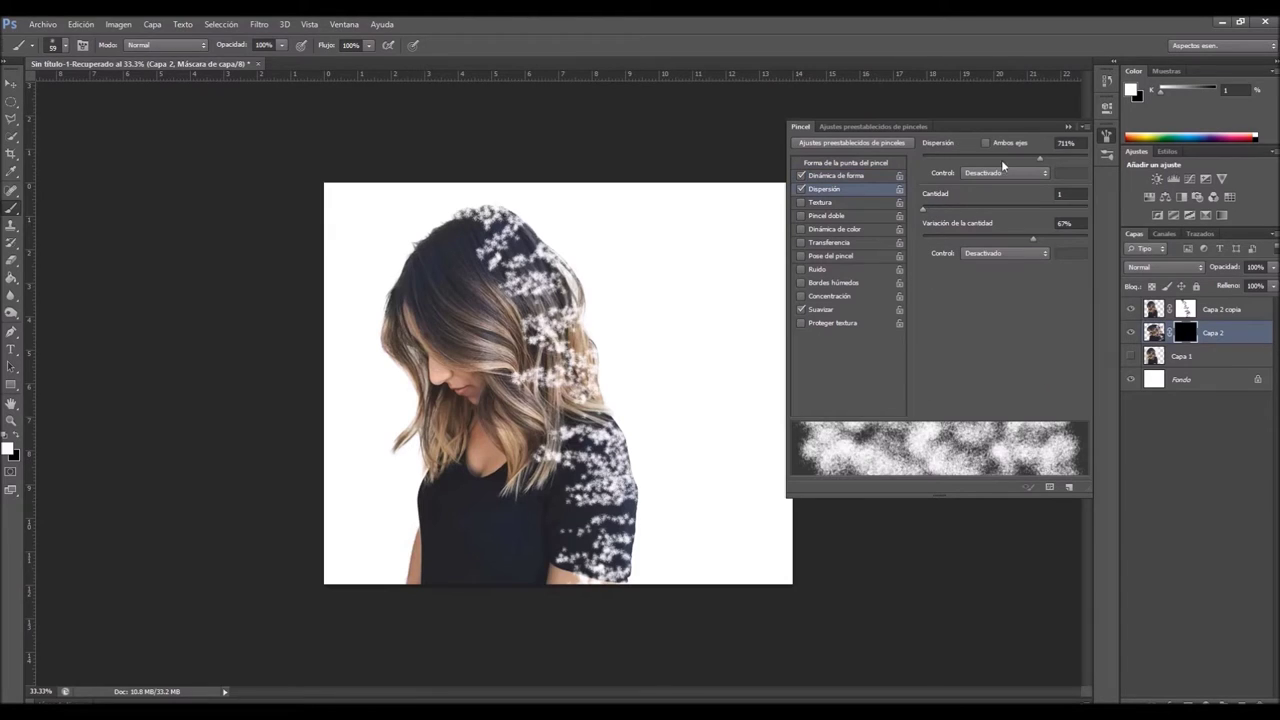
drag(1094, 155, 1095, 155)
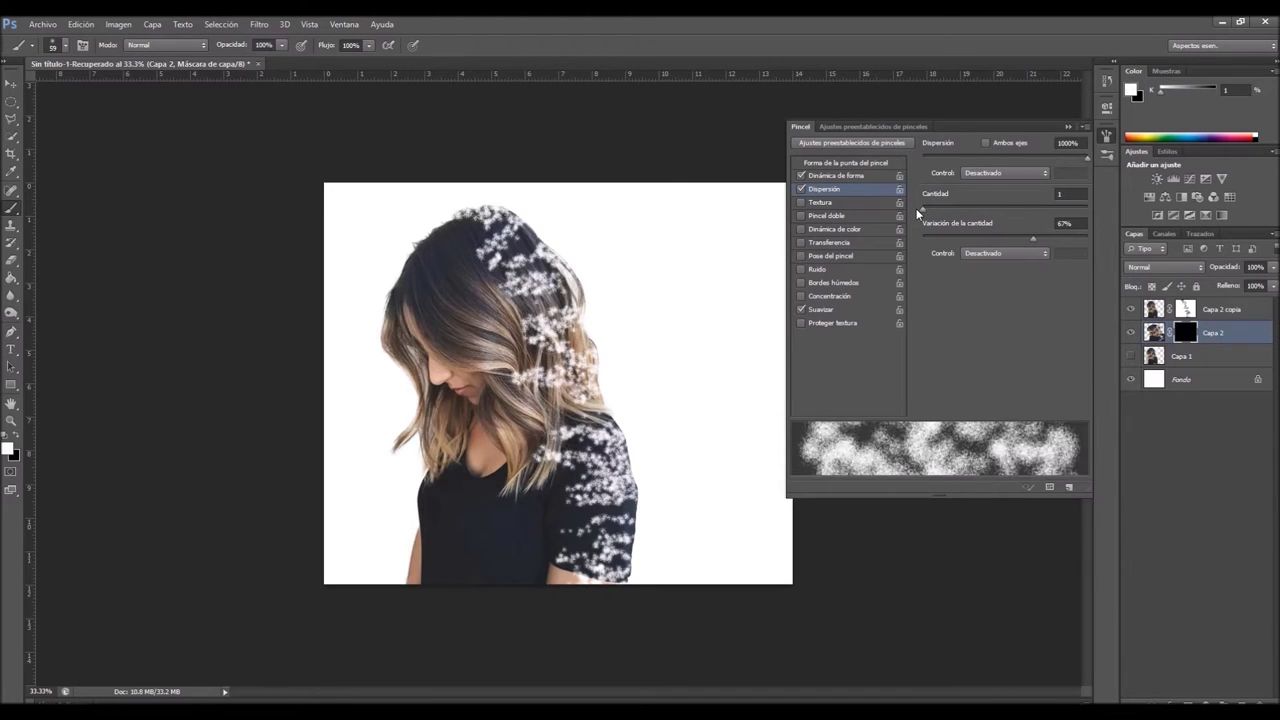
Step: Add 93% count jitter, 86% roundness jitter and 60% angle jitter to the brush
drag(1045, 243, 1072, 241)
click(845, 176)
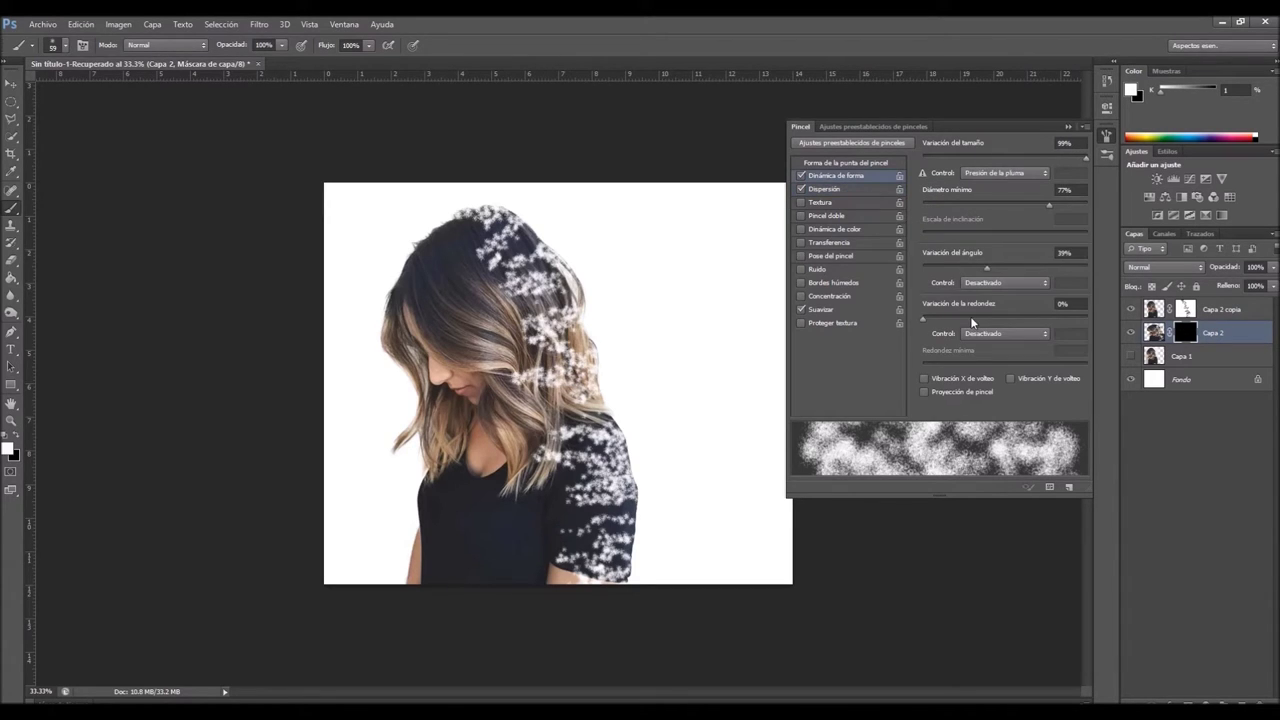
click(972, 318)
drag(1033, 318, 1066, 318)
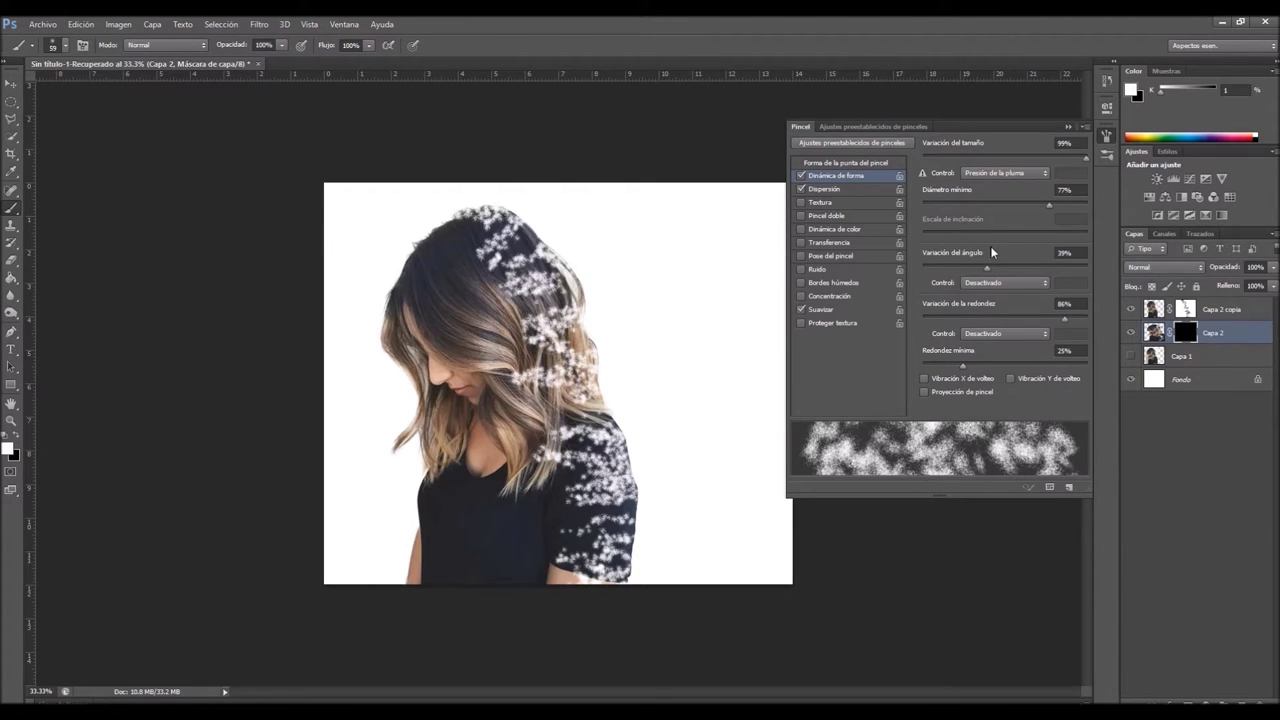
click(1021, 268)
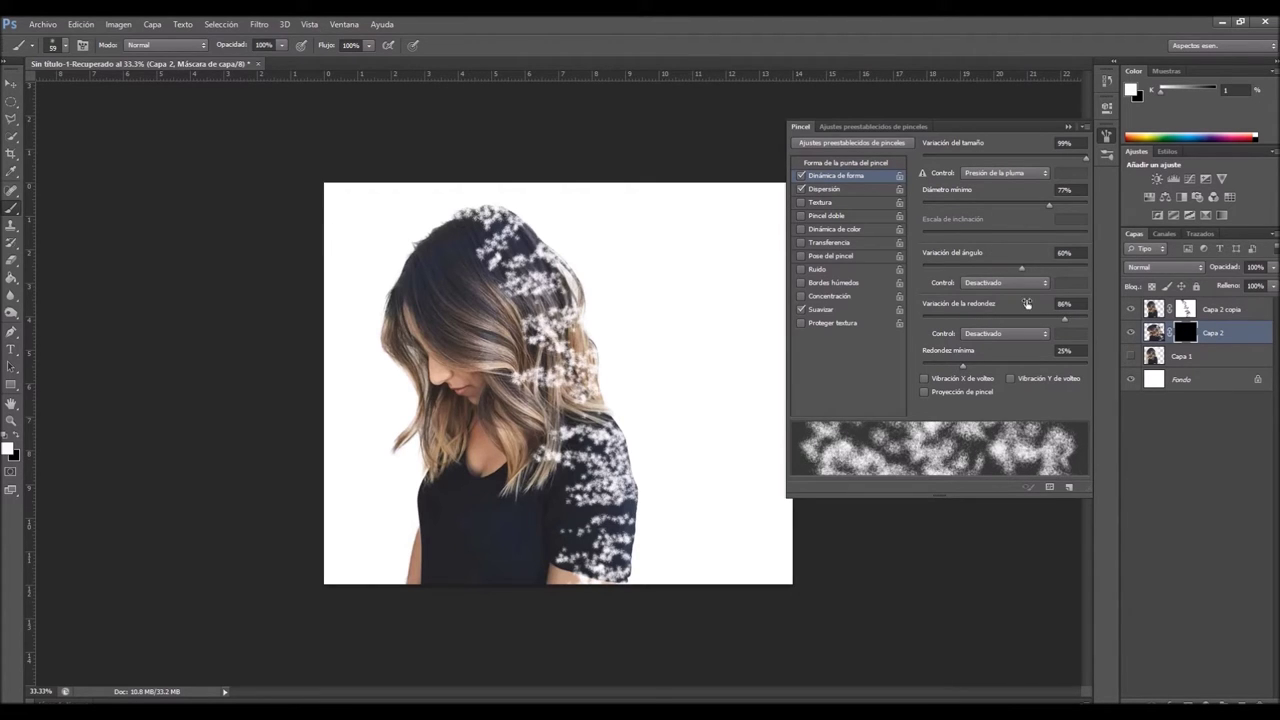
key(F5)
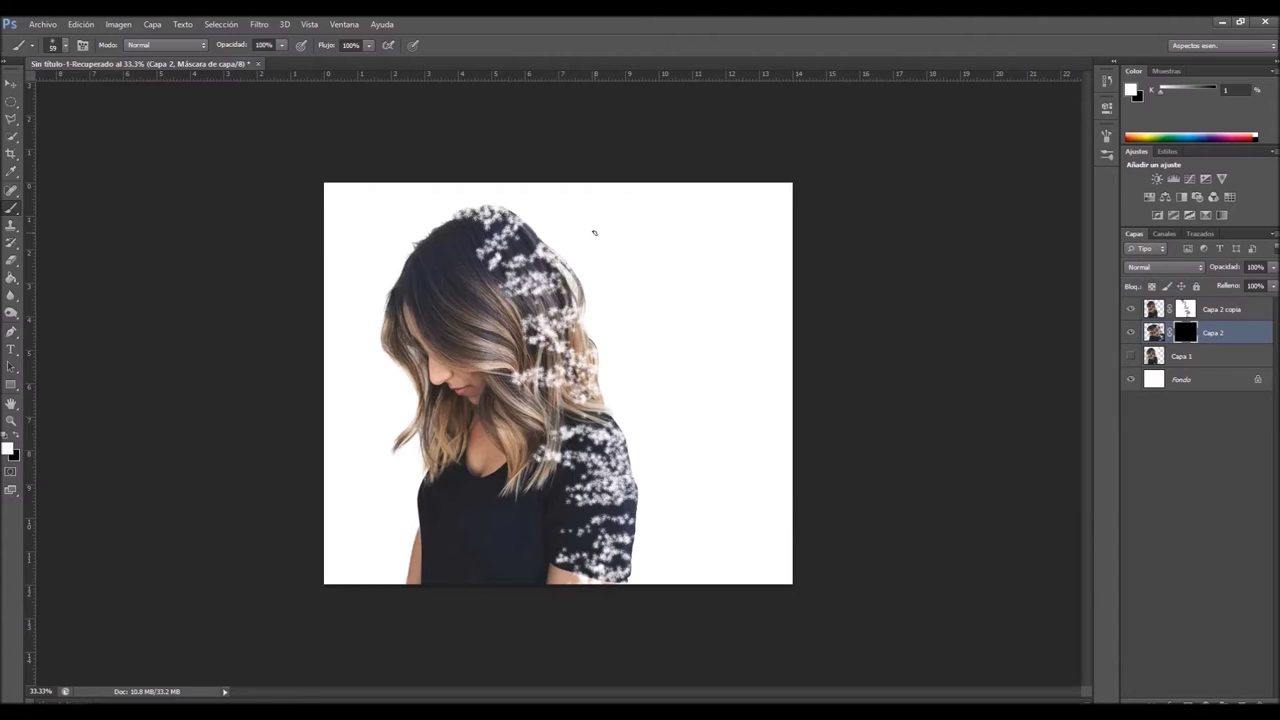
Step: Paint scattered fragments of the stretched copy to the right of the hair and head
mouse_move(591, 231)
mouse_down()
mouse_move(623, 234)
mouse_move(614, 254)
mouse_move(665, 231)
mouse_up()
drag(622, 226, 640, 292)
drag(646, 246, 660, 286)
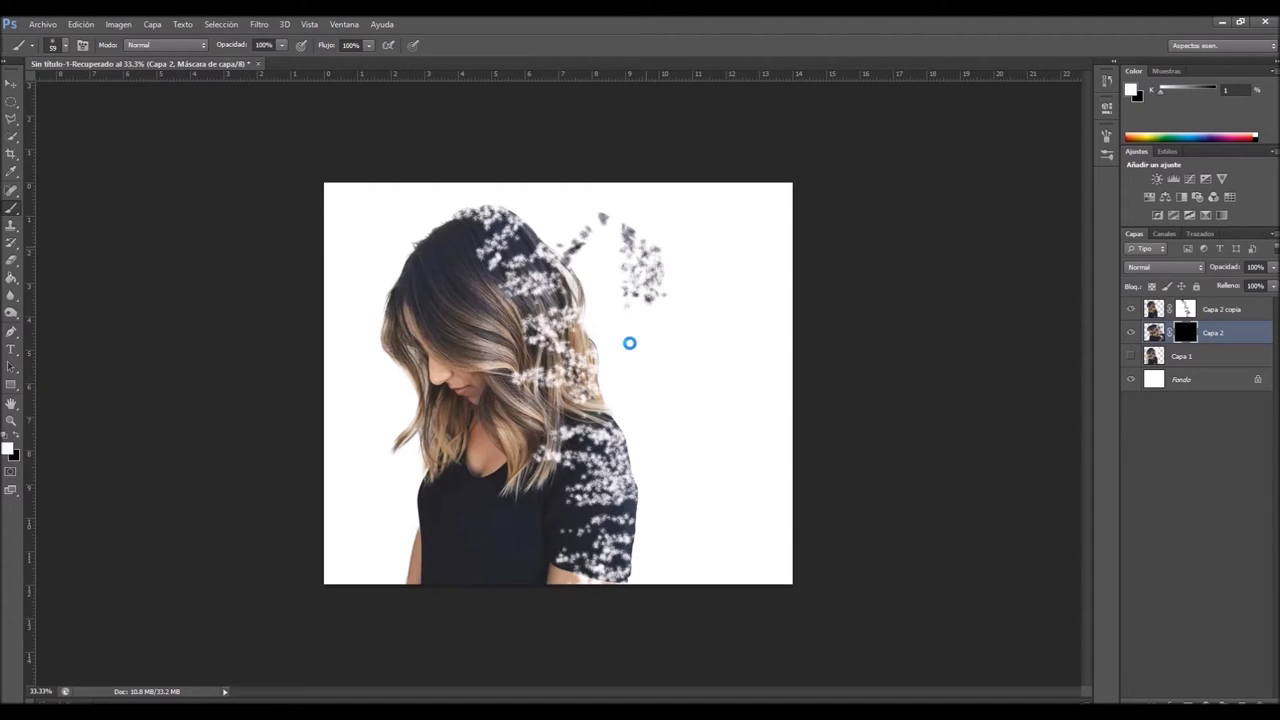
drag(651, 363, 631, 366)
click(631, 366)
mouse_move(698, 268)
mouse_down()
mouse_move(704, 294)
mouse_move(636, 405)
mouse_up()
drag(632, 300, 640, 372)
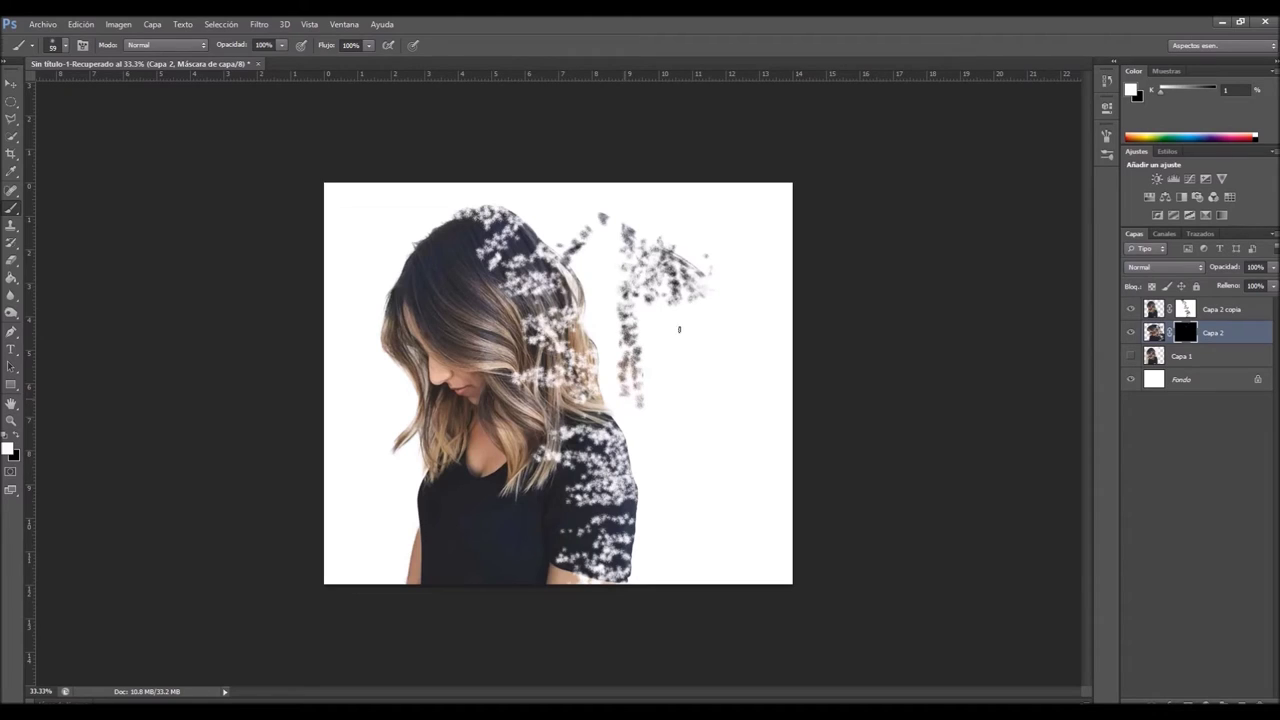
click(679, 329)
click(556, 229)
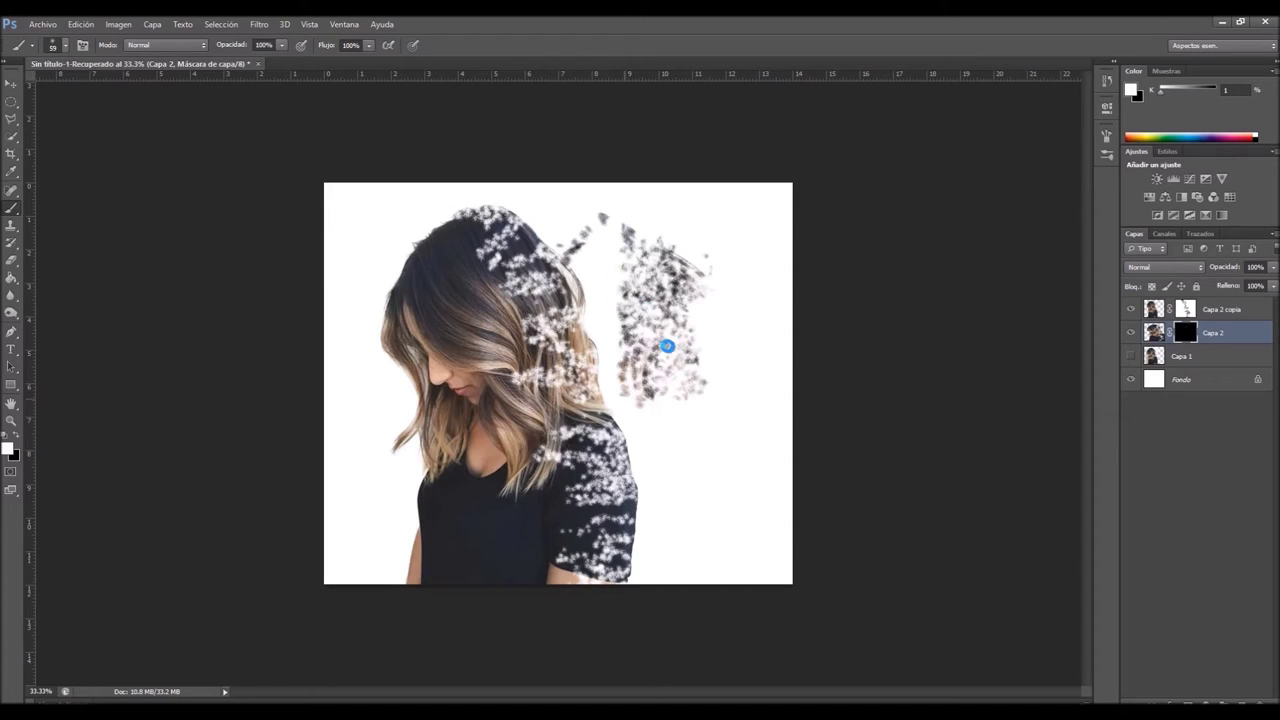
drag(666, 345, 673, 393)
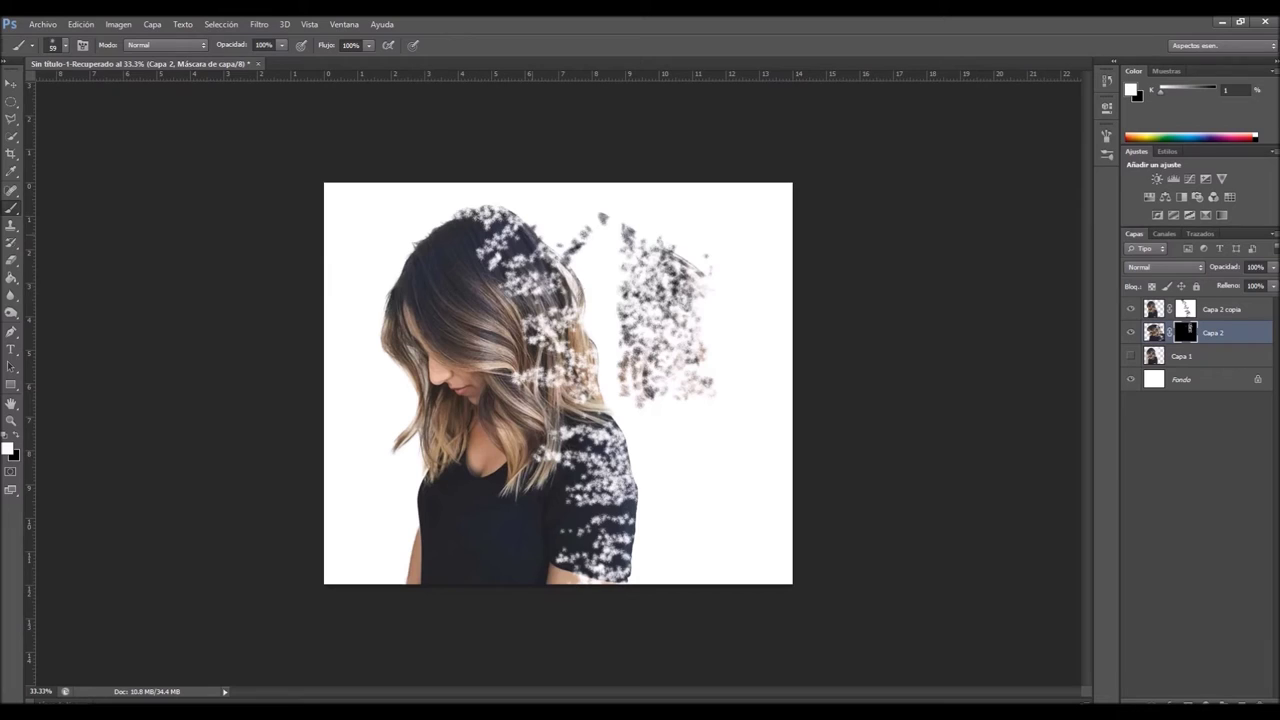
drag(542, 254, 614, 306)
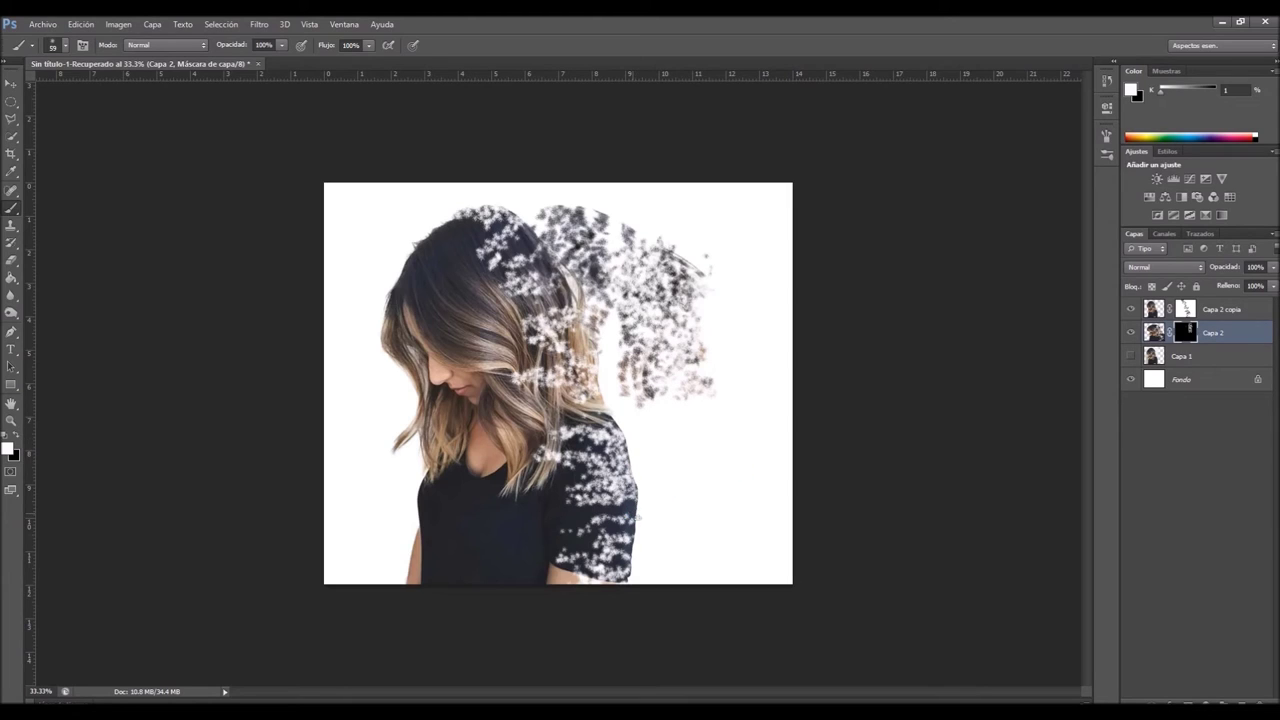
Step: Spread scattered fragments to the right of the shirt toward the canvas edge
mouse_move(636, 512)
mouse_down()
mouse_move(734, 504)
mouse_move(723, 523)
mouse_up()
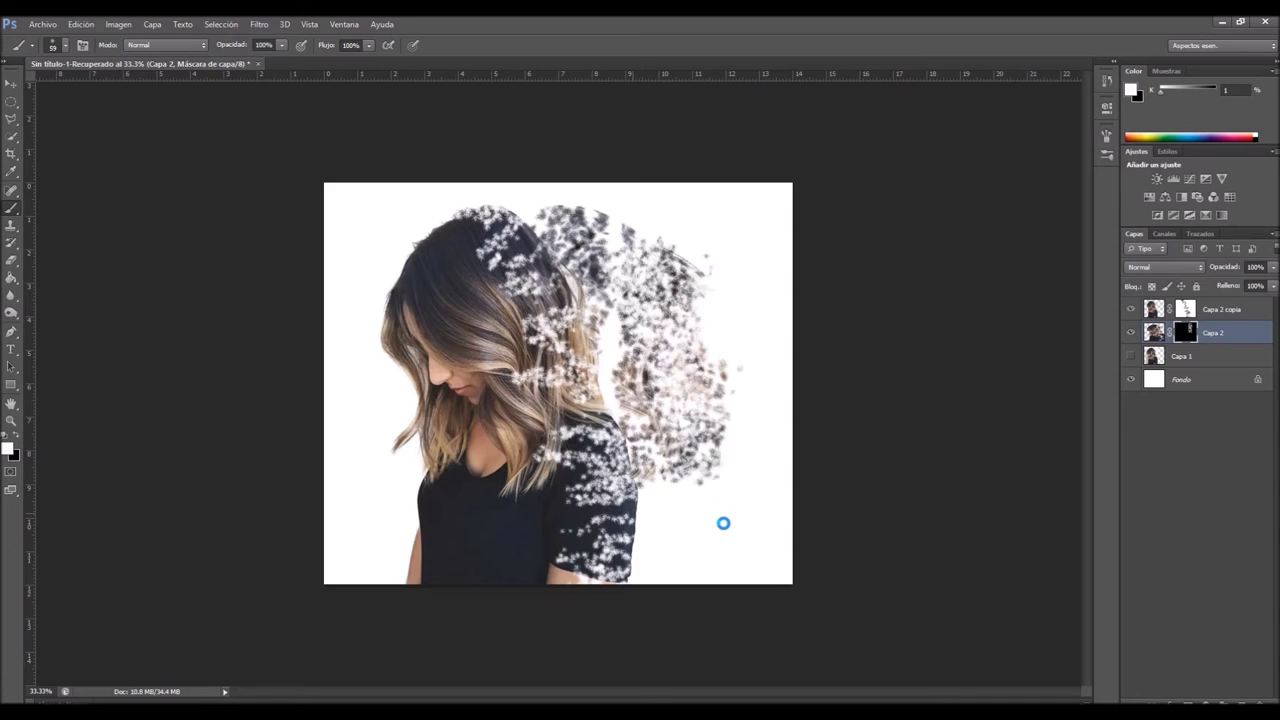
mouse_move(723, 523)
mouse_down()
mouse_move(686, 537)
mouse_move(697, 543)
mouse_move(687, 556)
mouse_move(647, 560)
mouse_move(712, 470)
mouse_move(637, 540)
mouse_move(665, 500)
mouse_move(597, 363)
mouse_move(740, 520)
mouse_up()
mouse_move(638, 550)
mouse_down()
mouse_move(636, 582)
mouse_move(730, 510)
mouse_up()
drag(603, 308, 612, 400)
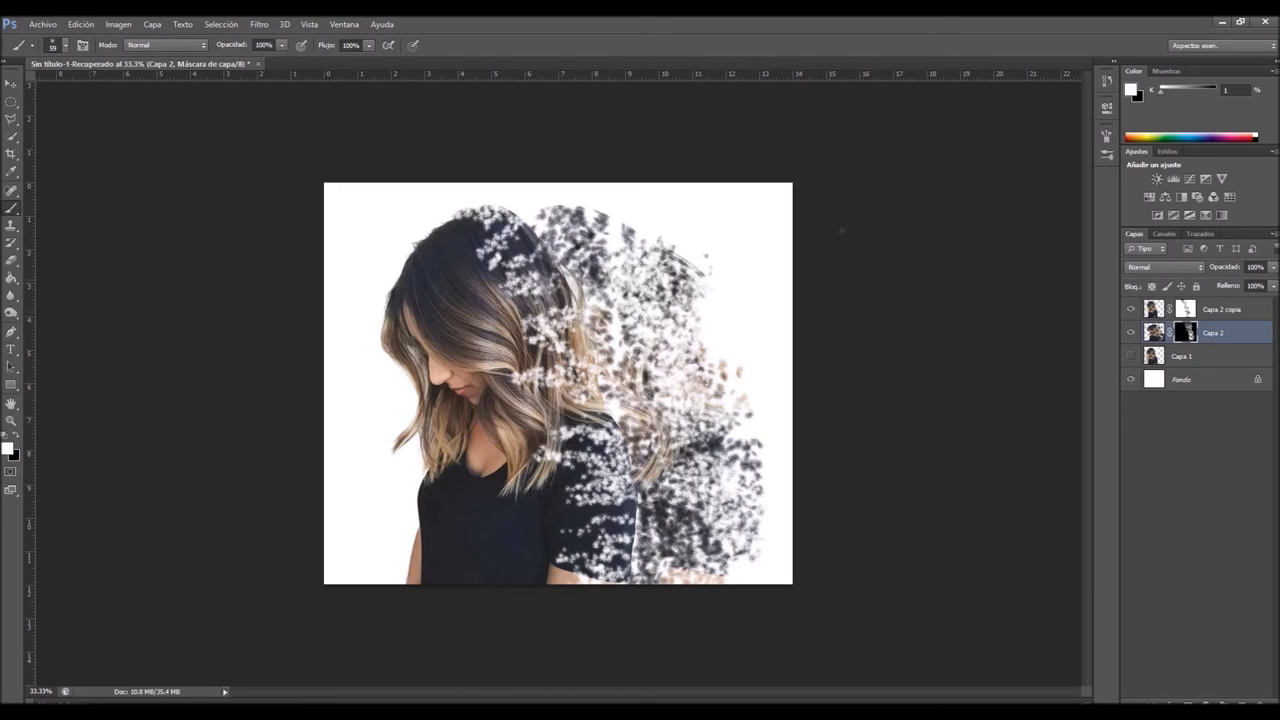
click(1220, 360)
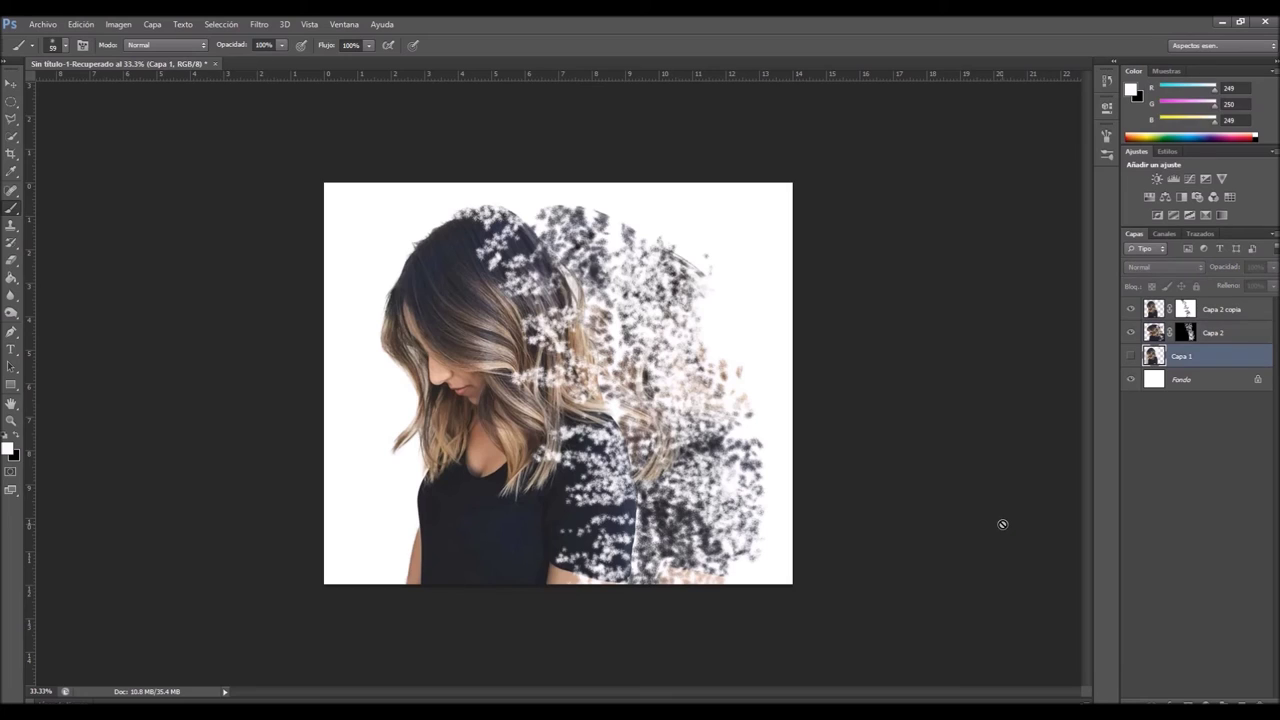
Step: Add a cream #fcfce2 Solid Color fill layer, Relleno de color 1, above Capa 1
click(1213, 703)
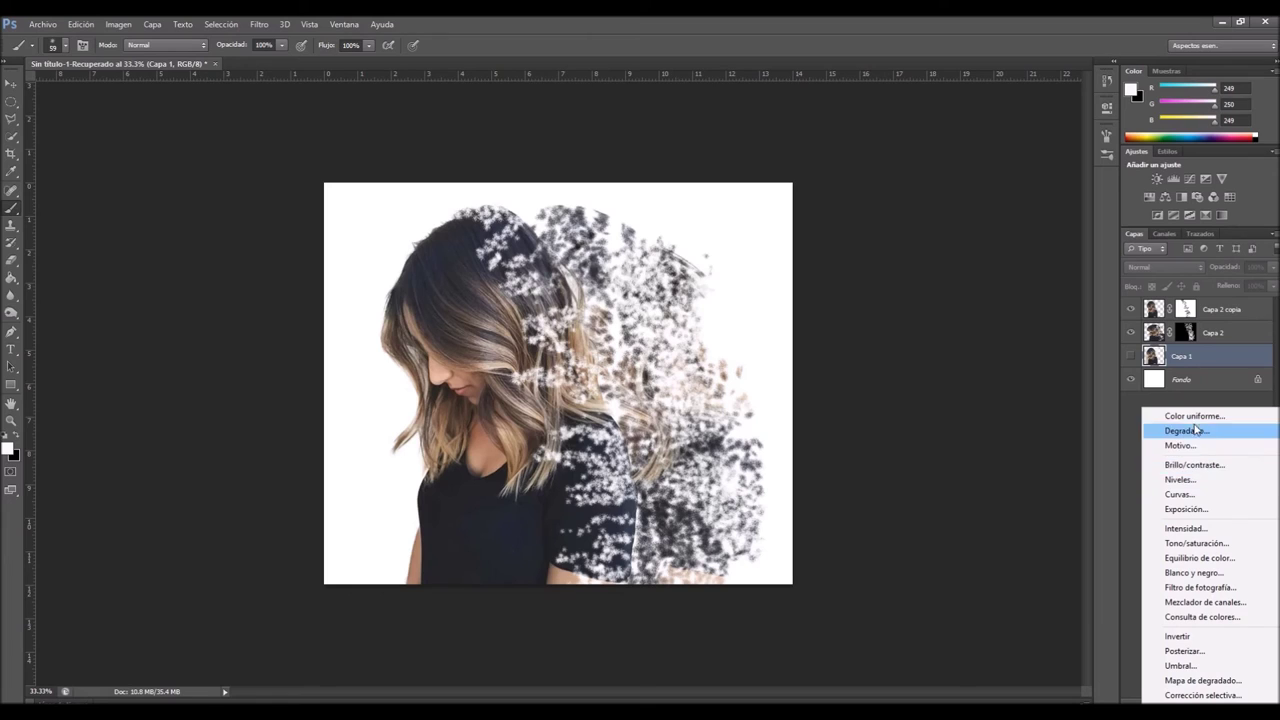
click(1196, 417)
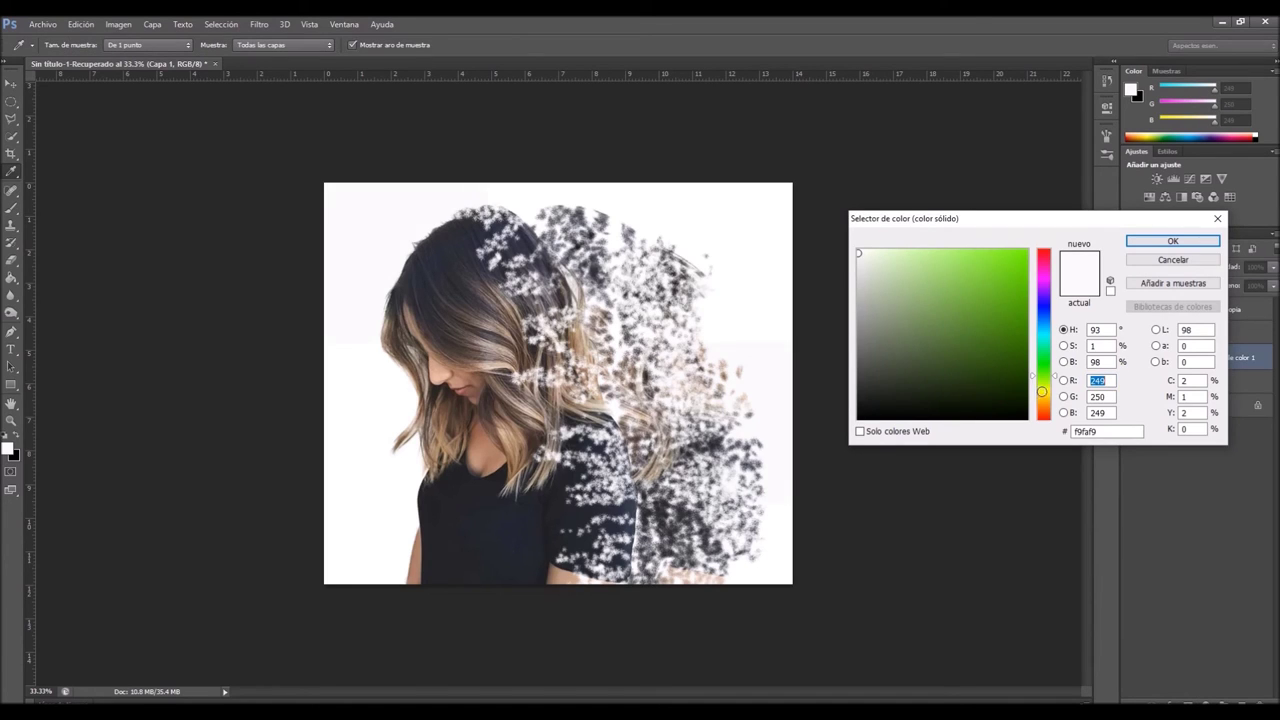
click(874, 251)
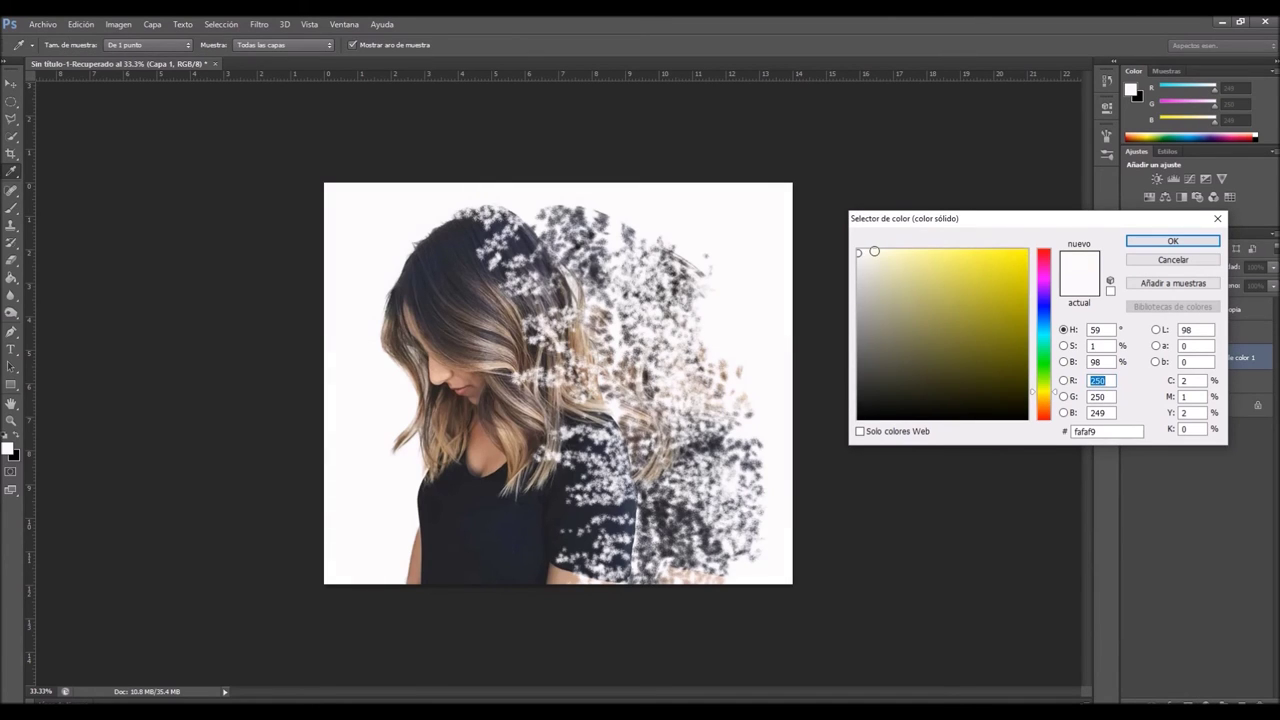
click(1149, 244)
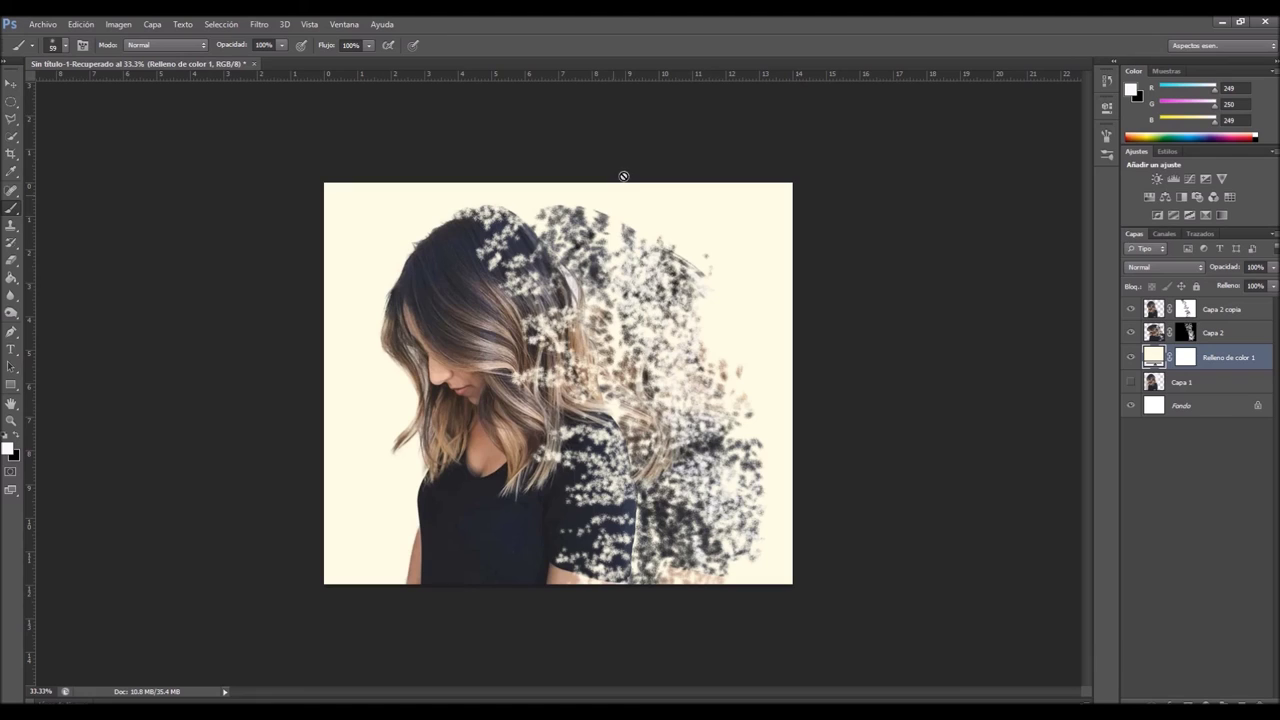
click(1212, 336)
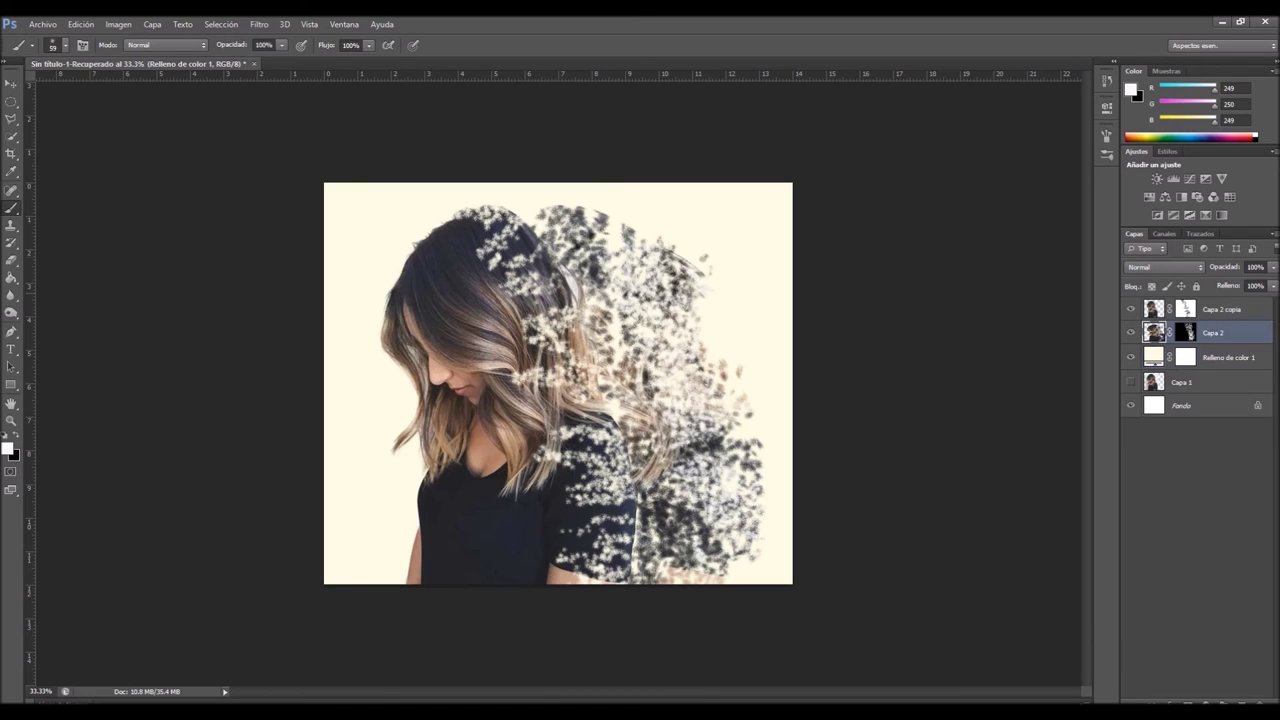
click(1184, 333)
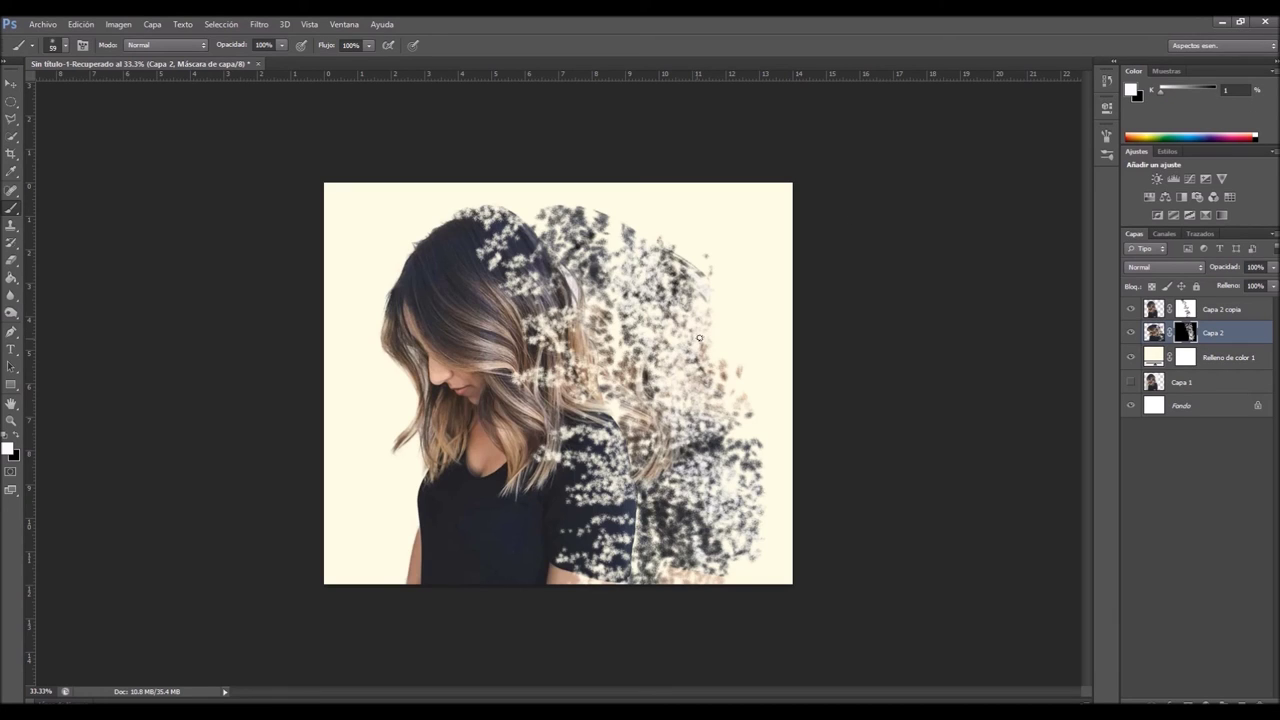
Step: Open the Actions panel with Alt+F9
key(alt+F9)
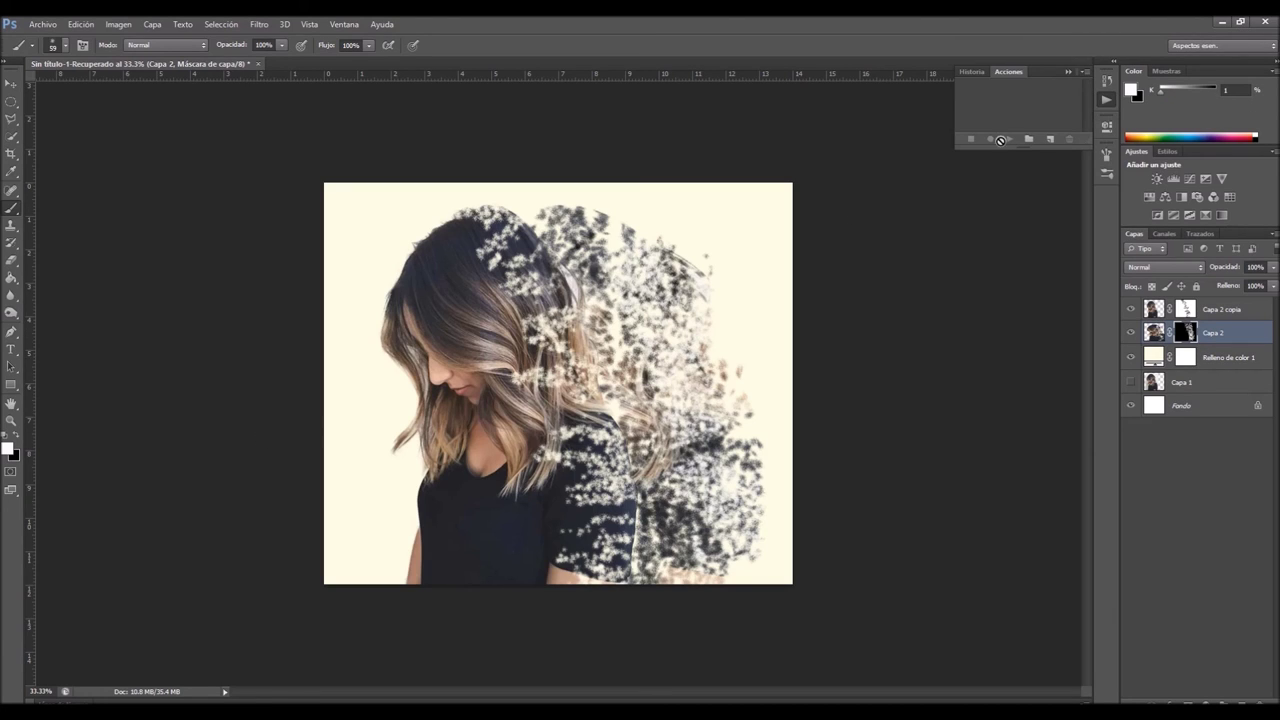